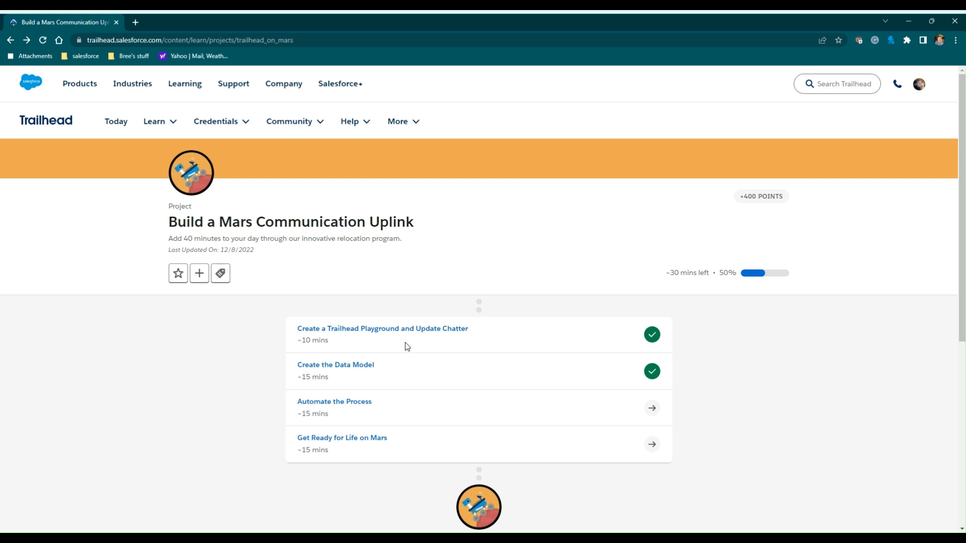
Open the Create the Data Model unit, look through its instructions, and retake the step
click(350, 366)
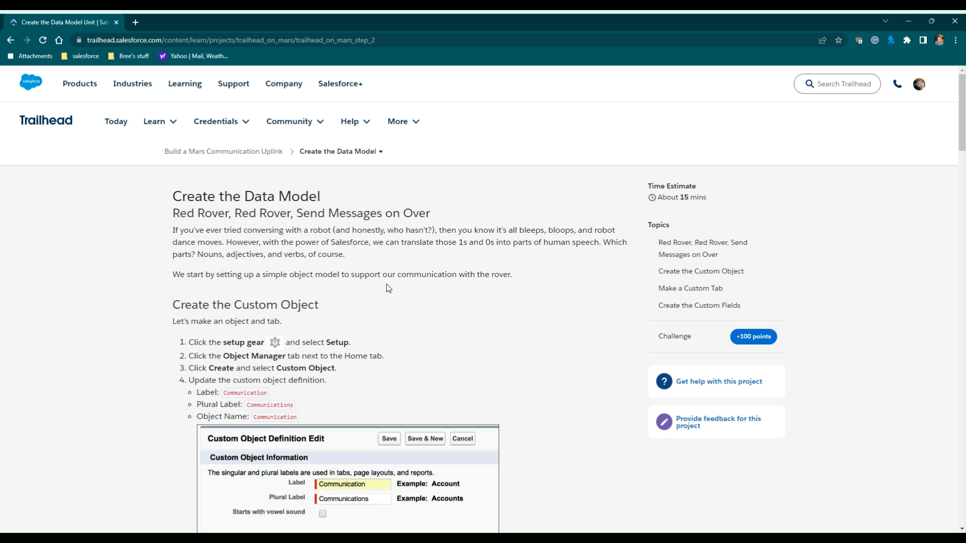
scroll(387, 285, down, 15)
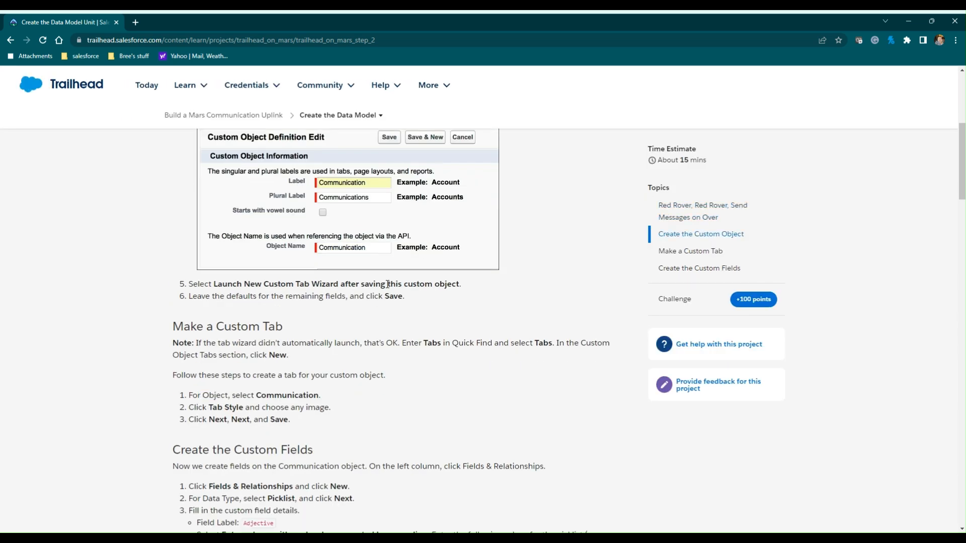
scroll(387, 285, down, 20)
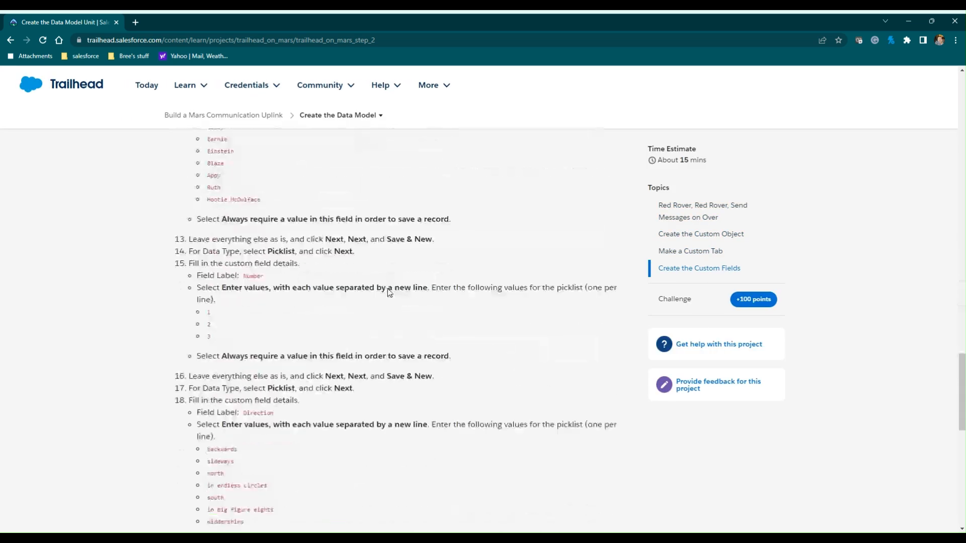
scroll(388, 290, up, 1)
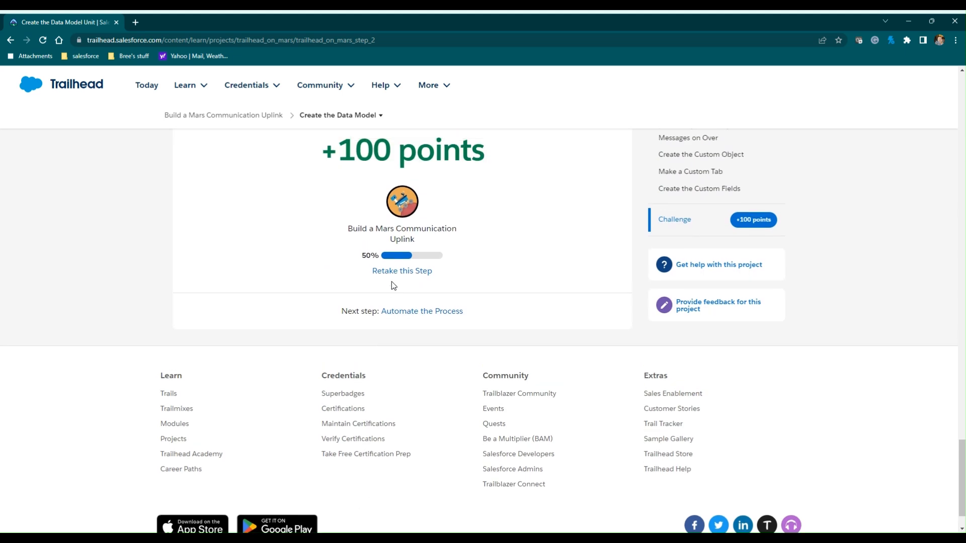
click(397, 274)
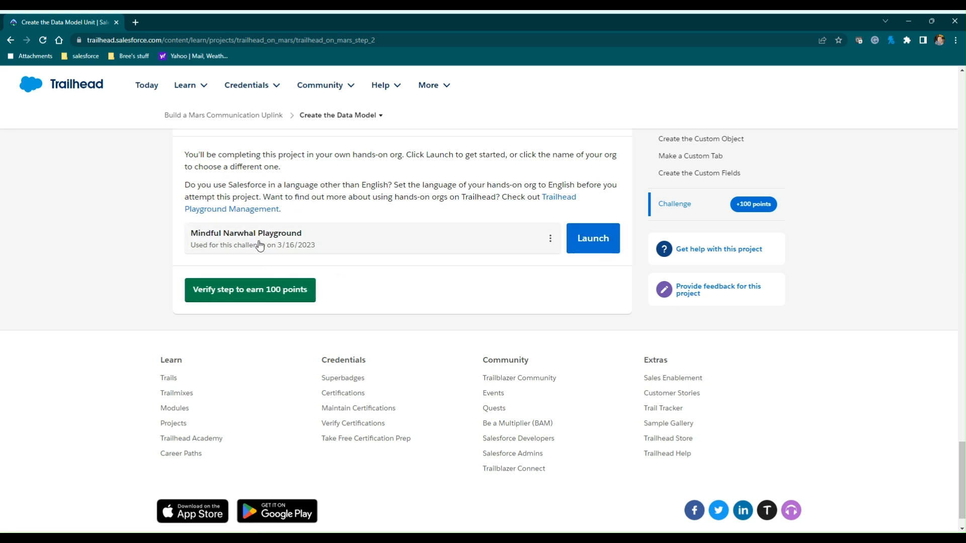
Launch the Mindful Narwhal Playground and move the Create the Data Model instructions into a separate browser window
click(592, 242)
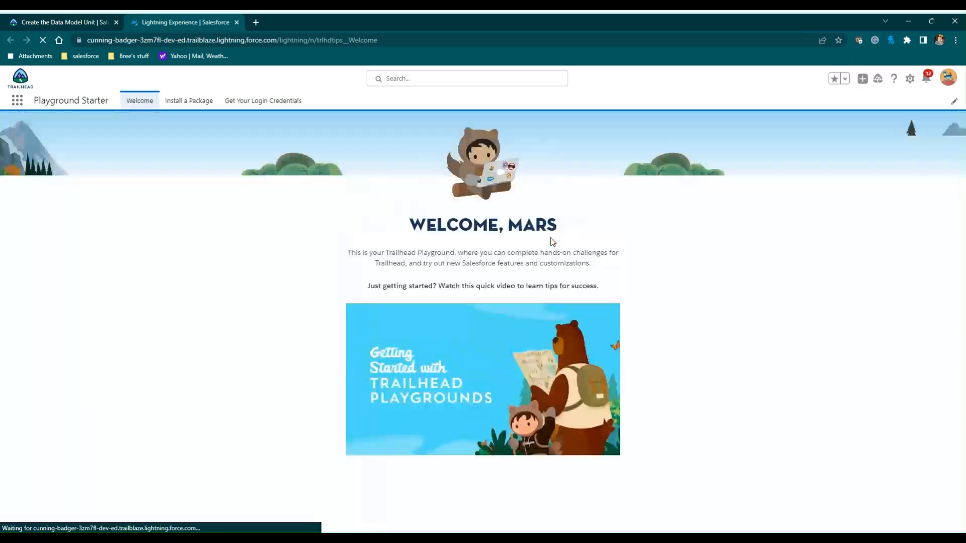
click(66, 20)
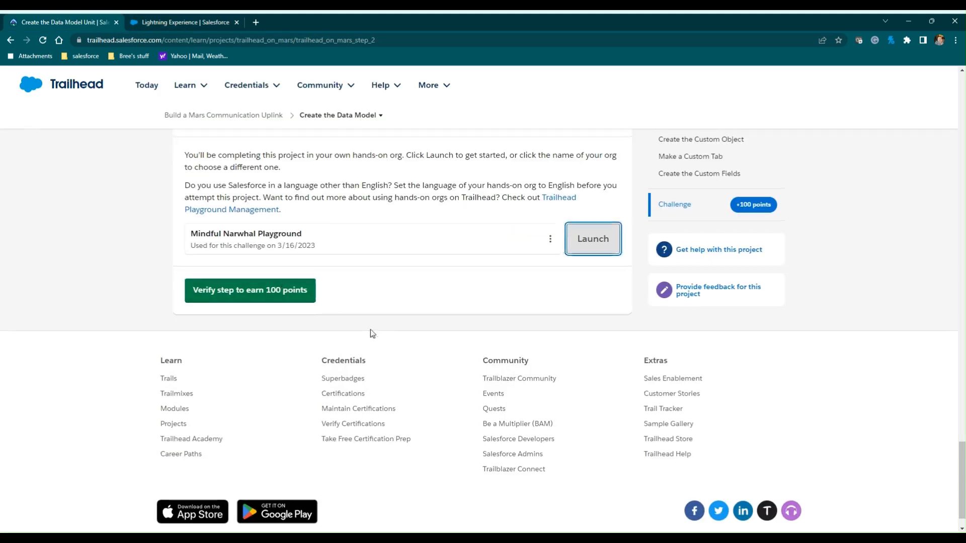
scroll(372, 333, up, 20)
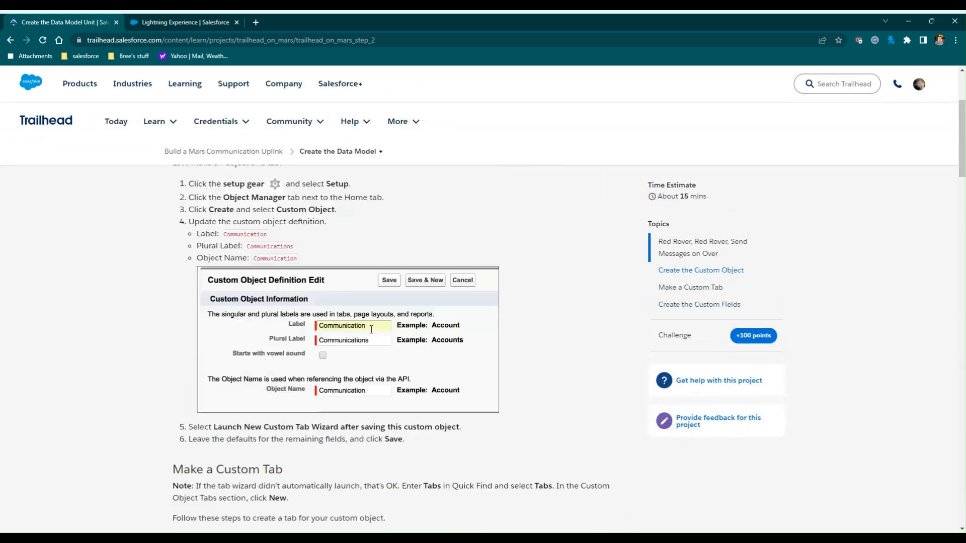
scroll(371, 330, up, 7)
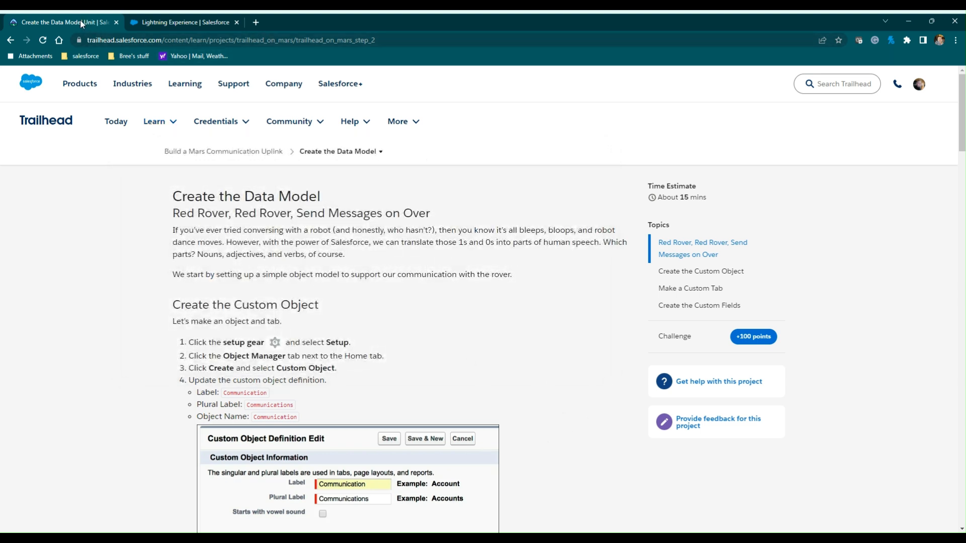
drag(78, 19, 101, 76)
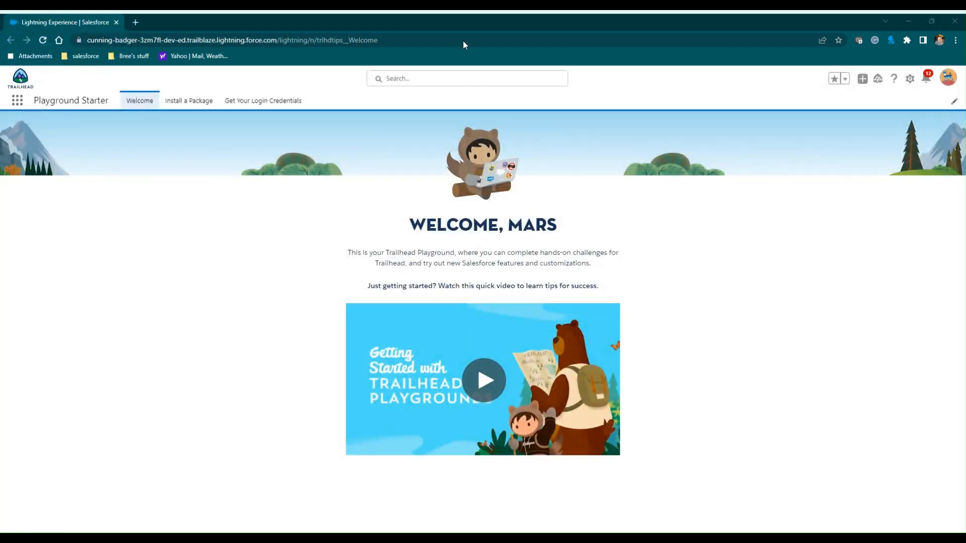
drag(230, 23, 177, 22)
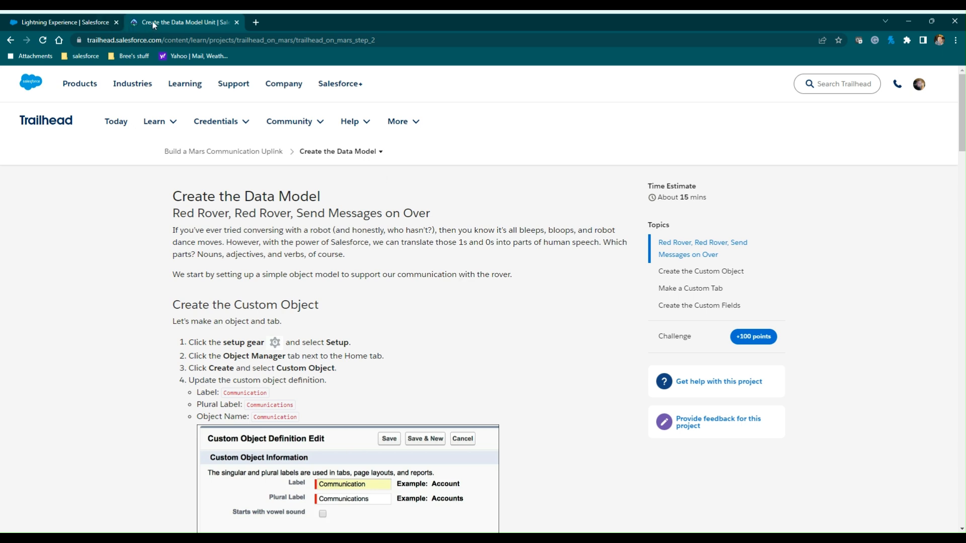
drag(157, 23, 965, 25)
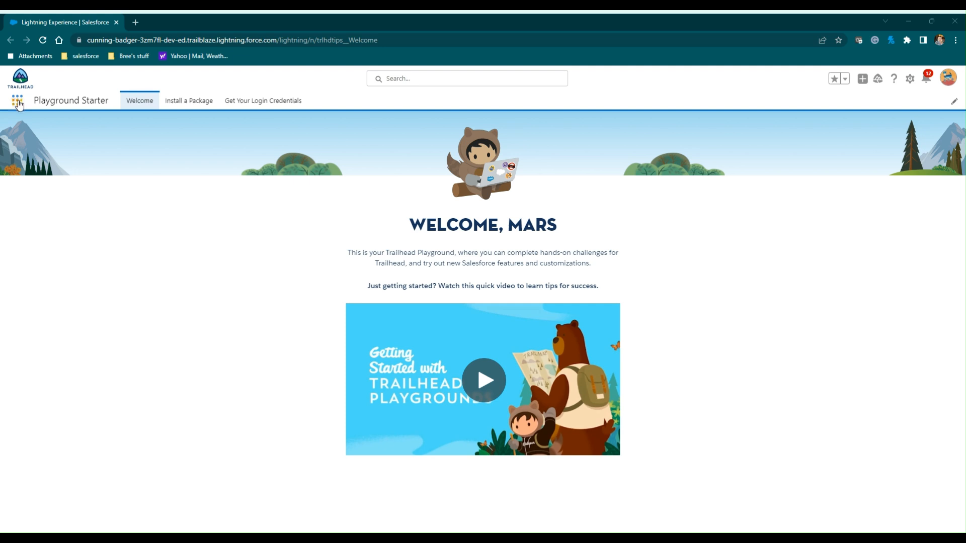
Go to the Object Manager in the playground's Setup
click(913, 81)
click(869, 104)
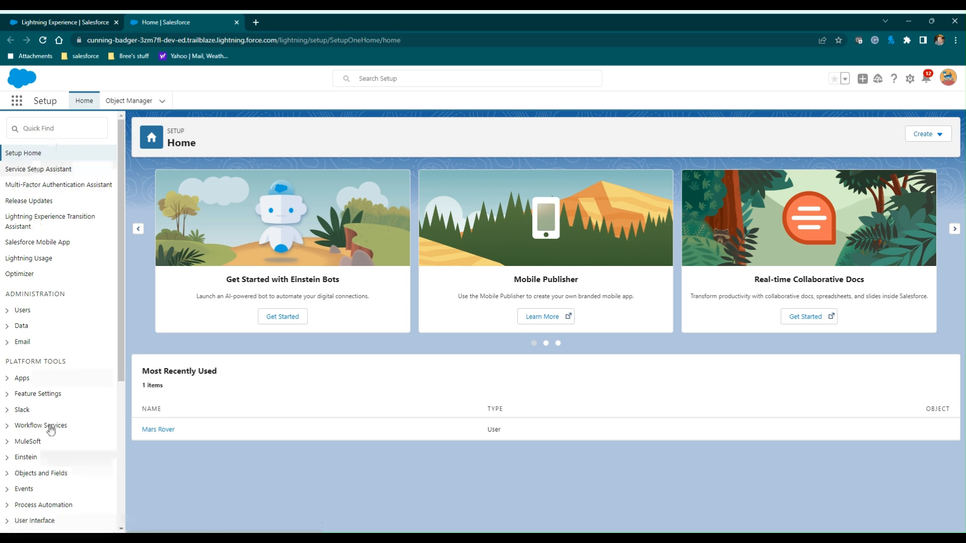
click(120, 103)
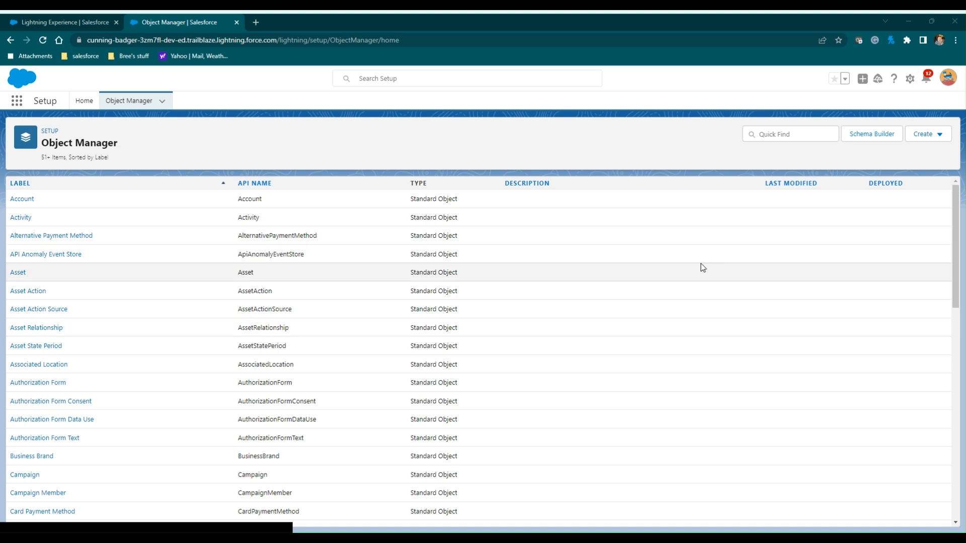
Create and save a custom object with the label Communication and plural label Communications, keeping the remaining defaults
click(940, 139)
click(890, 163)
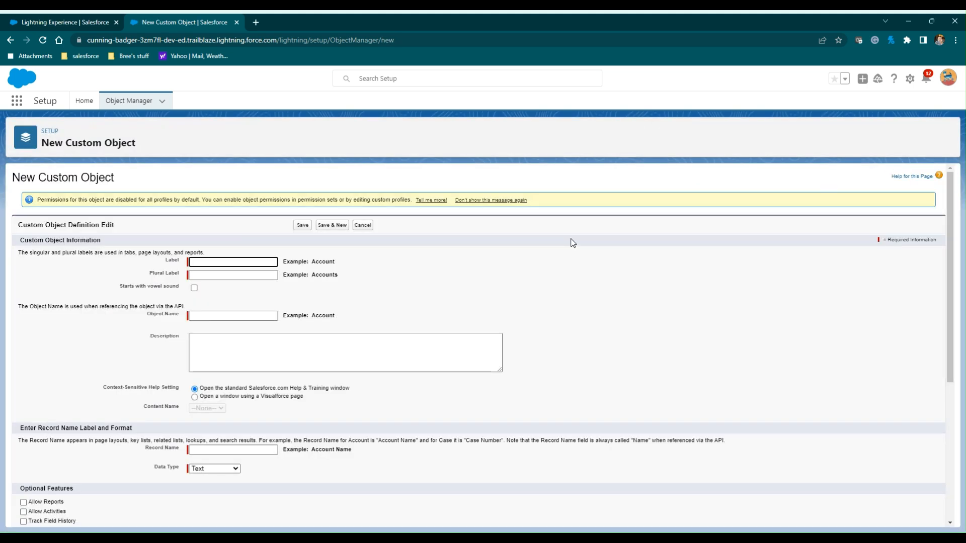
text(Communication)
click(201, 275)
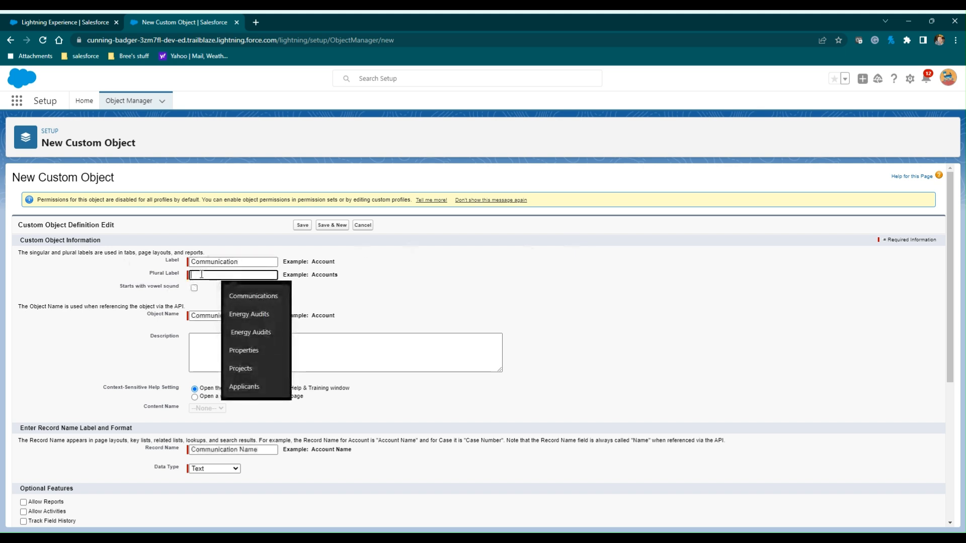
text(Communications)
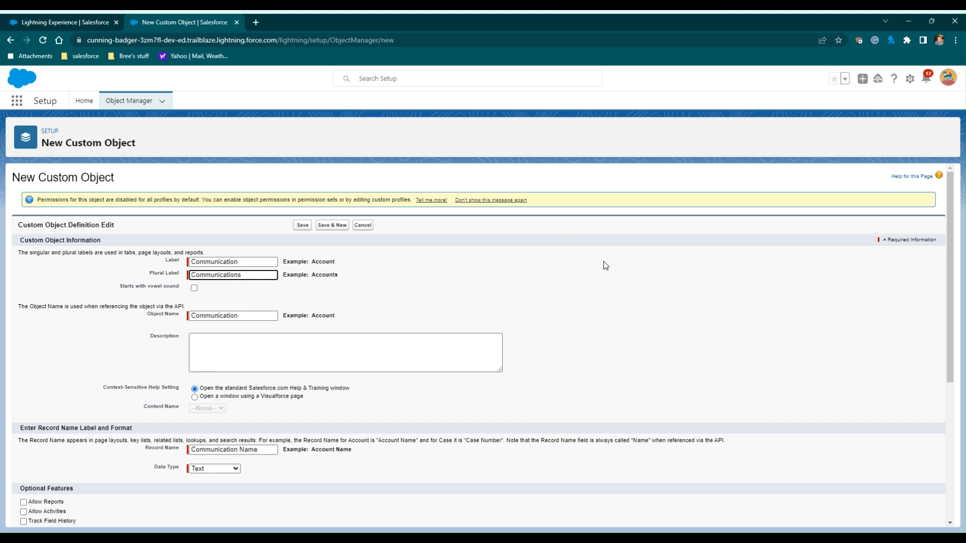
scroll(589, 282, down, 5)
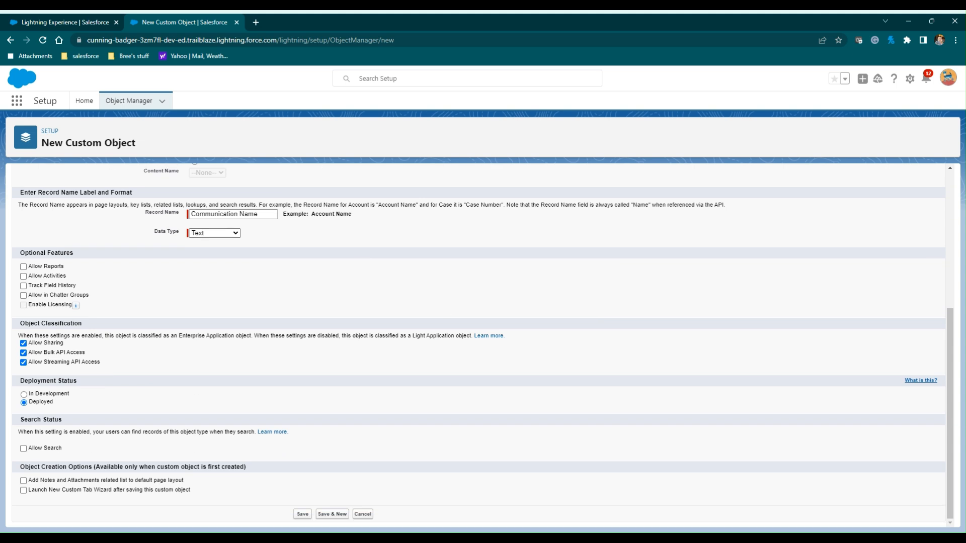
click(301, 514)
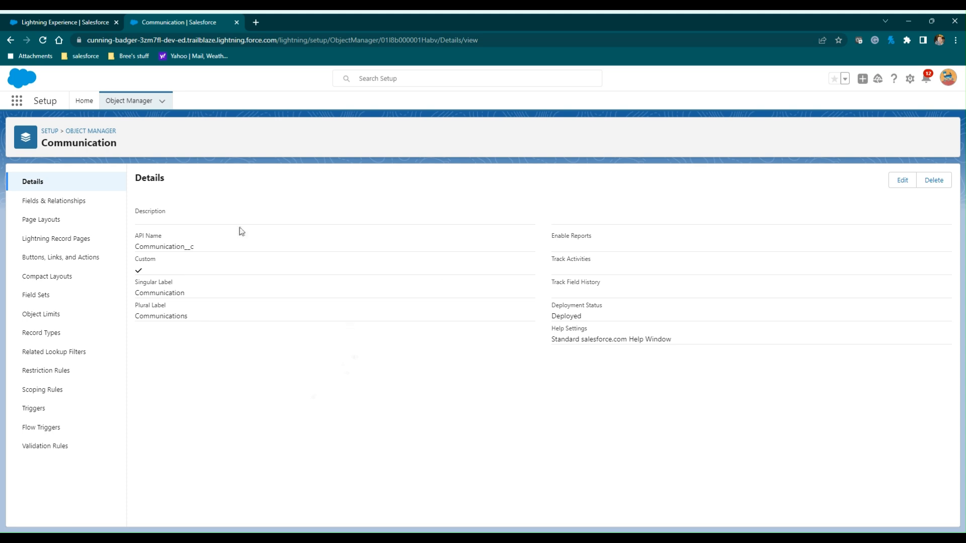
Search Setup for "tab" and open the Tabs page under User Interface
click(77, 103)
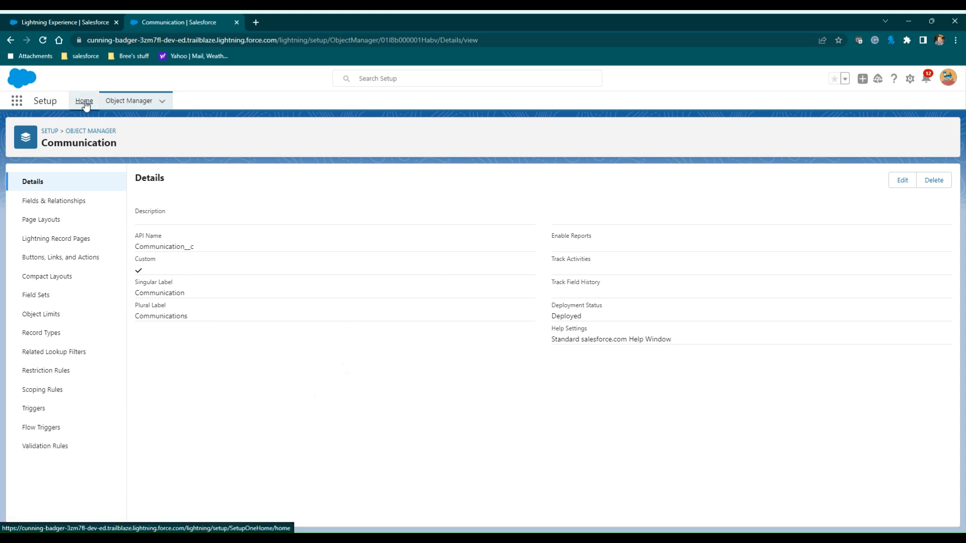
key(Tab)
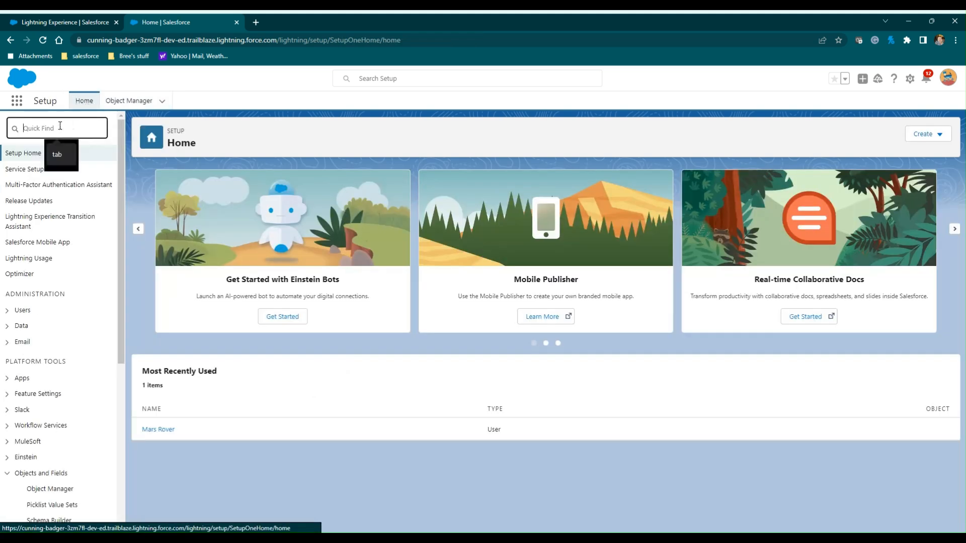
text(r)
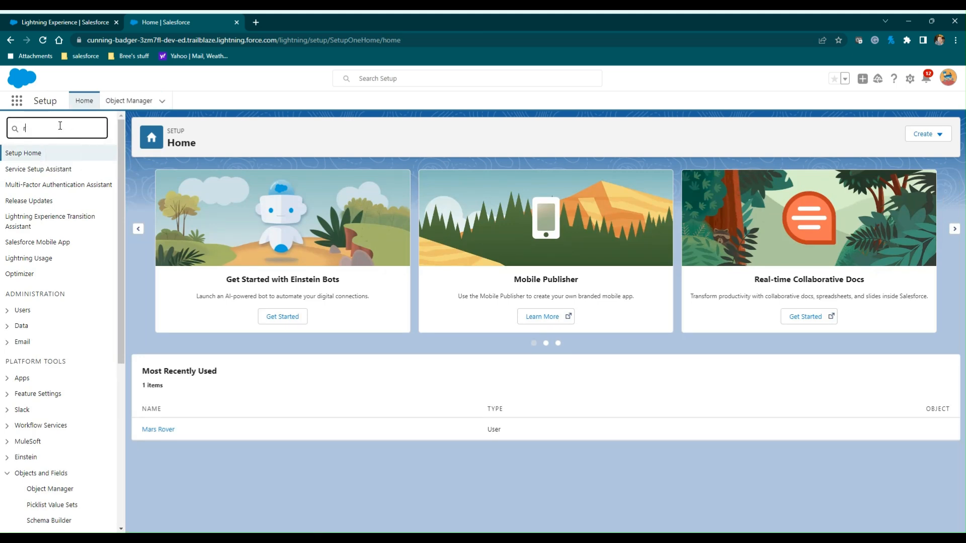
key(BackSpace)
text(tab)
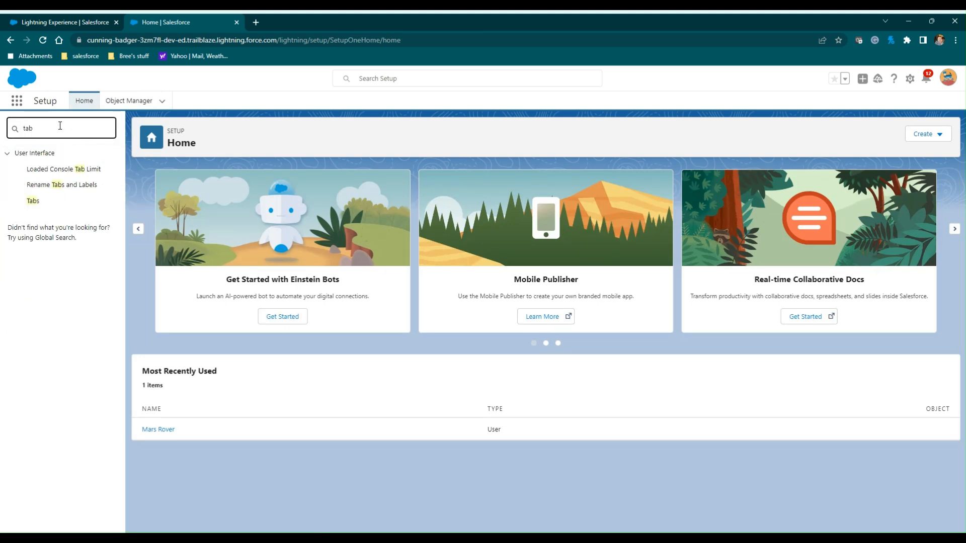
click(35, 203)
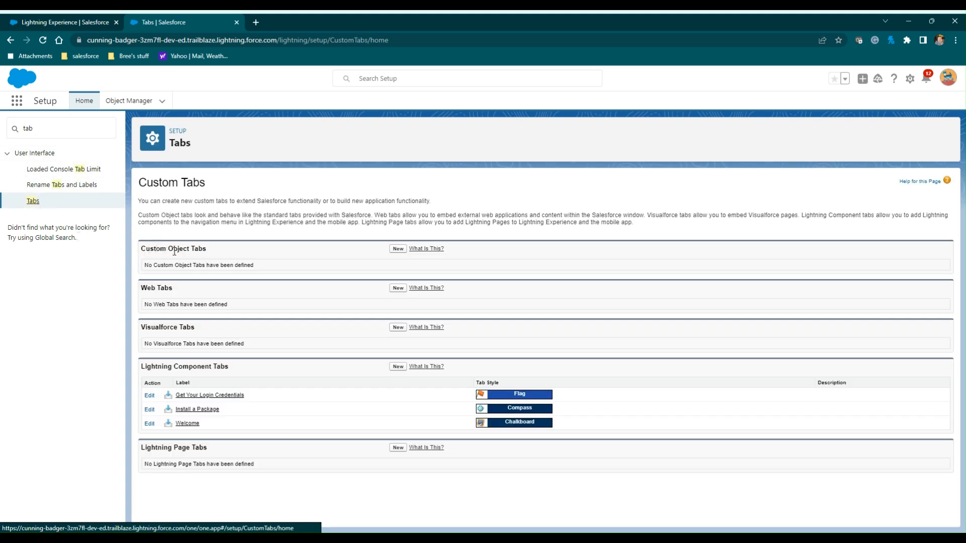
Set up a new custom object tab for Communication with the Form tab style and continue to the profile visibility settings
click(396, 249)
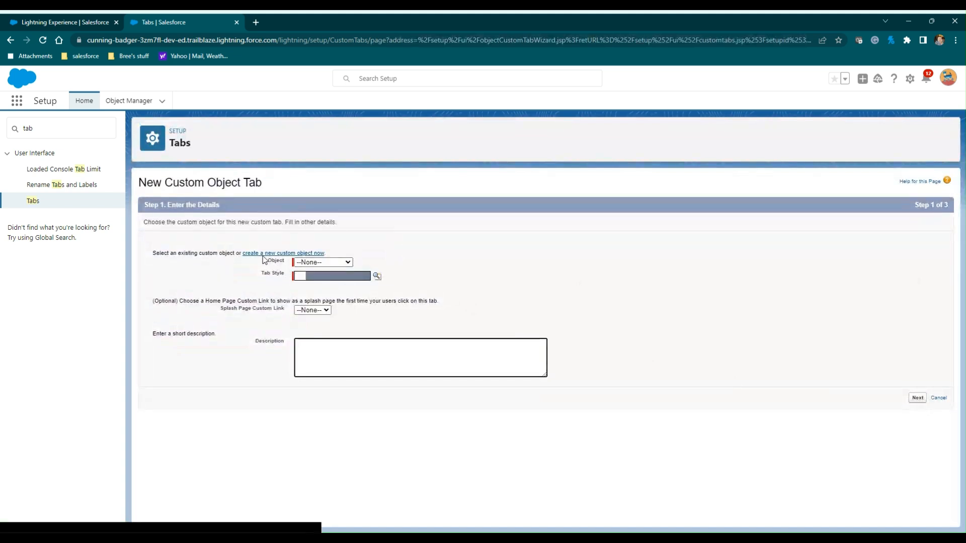
click(350, 265)
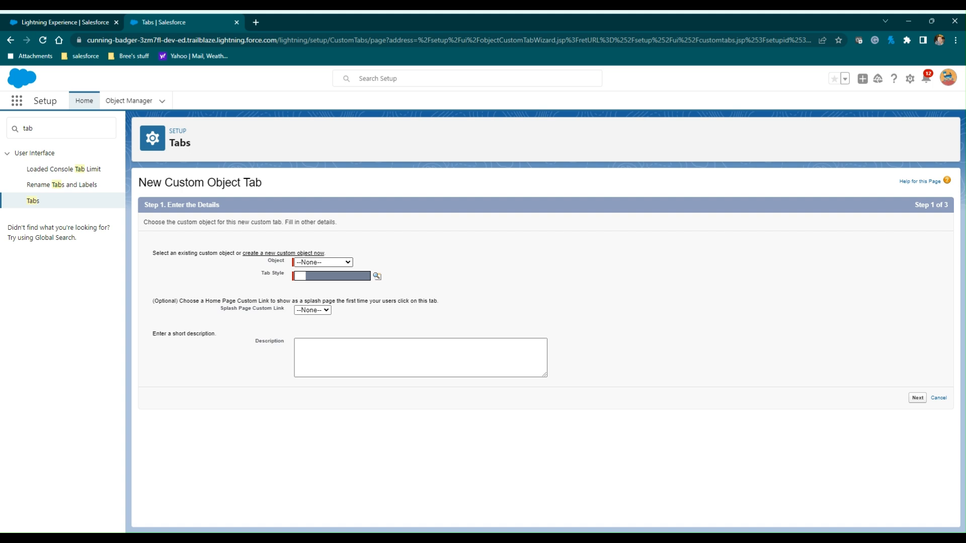
click(339, 282)
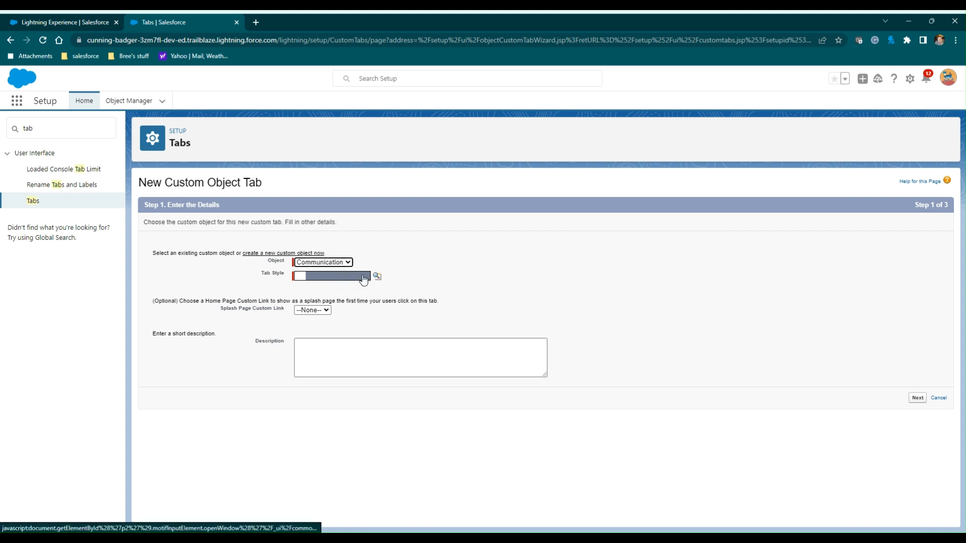
click(360, 281)
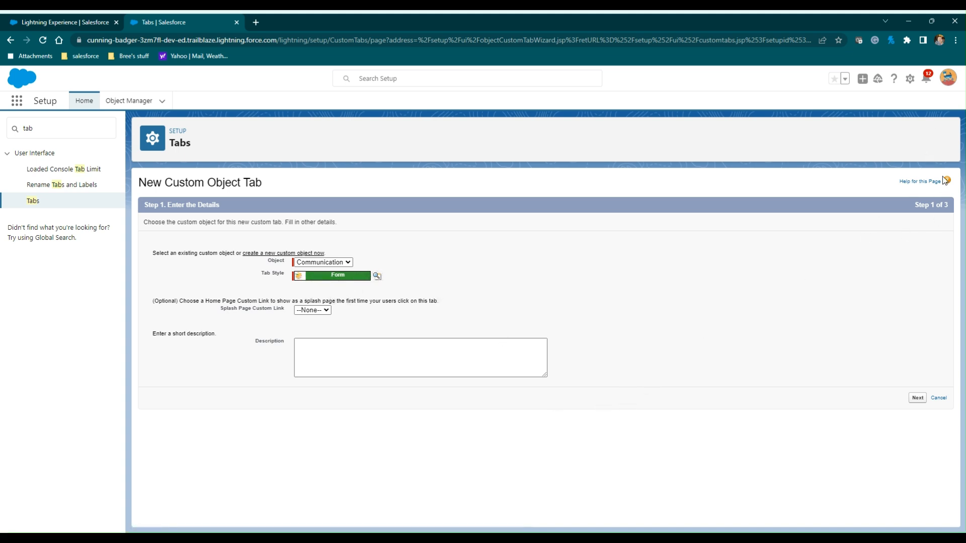
click(917, 399)
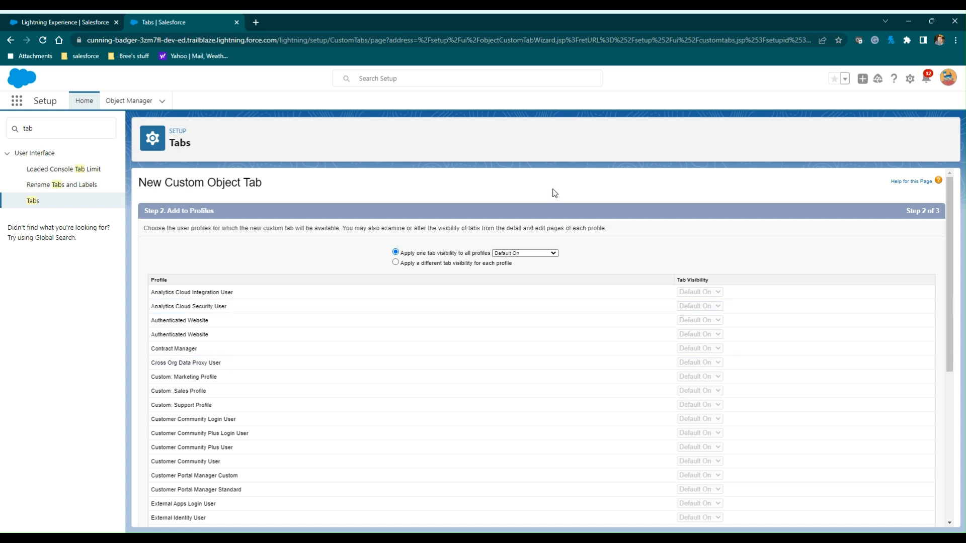
Find the Communication object in the Object Manager by searching for "com" and start a new custom field on it
click(140, 102)
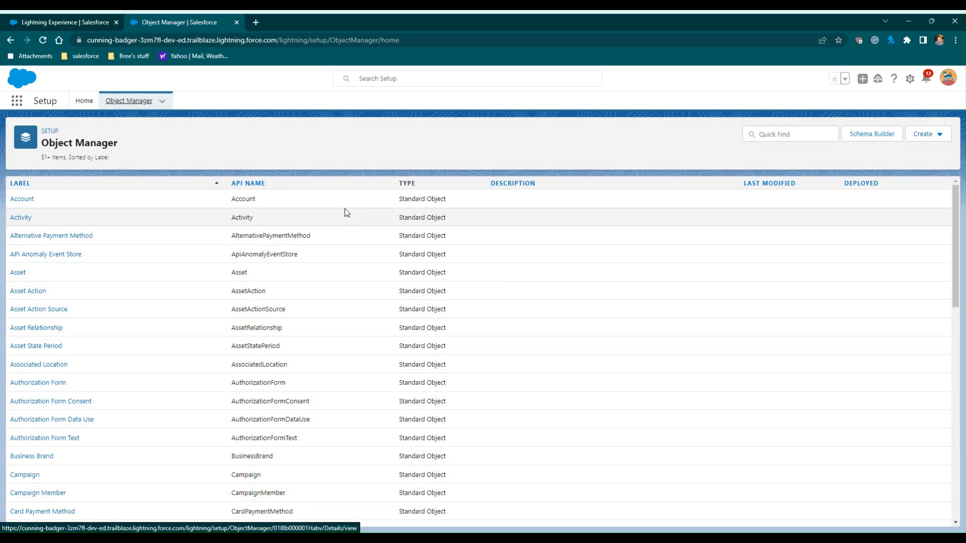
scroll(345, 212, down, 10)
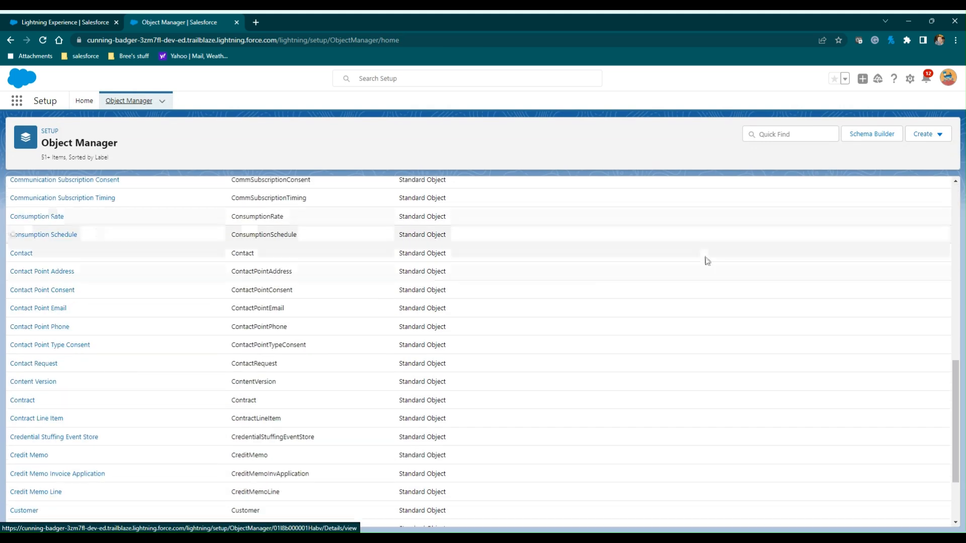
click(796, 133)
text(com)
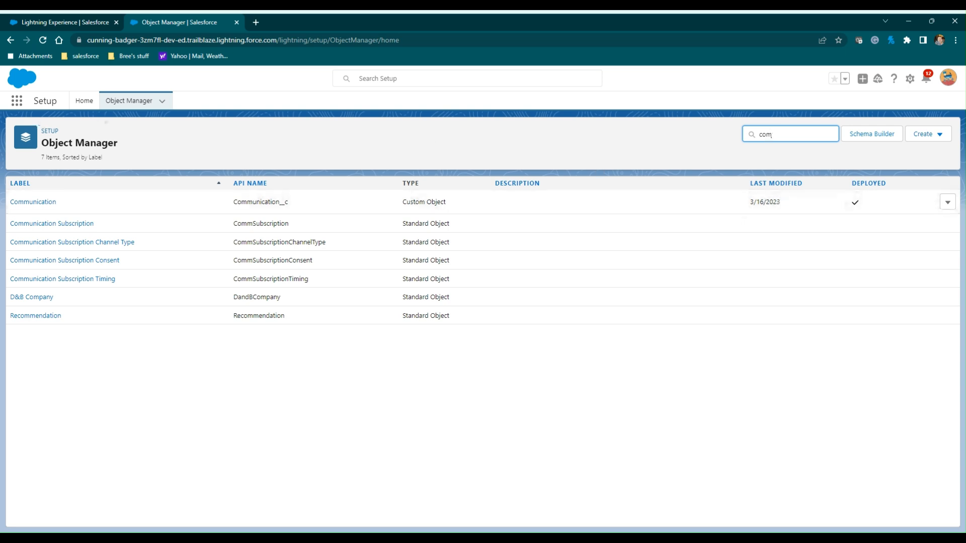
click(35, 203)
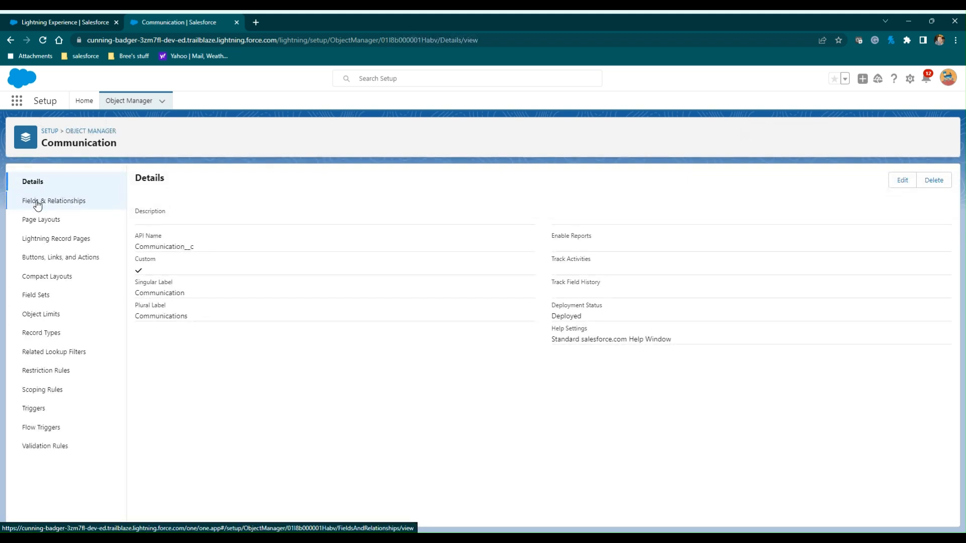
click(37, 203)
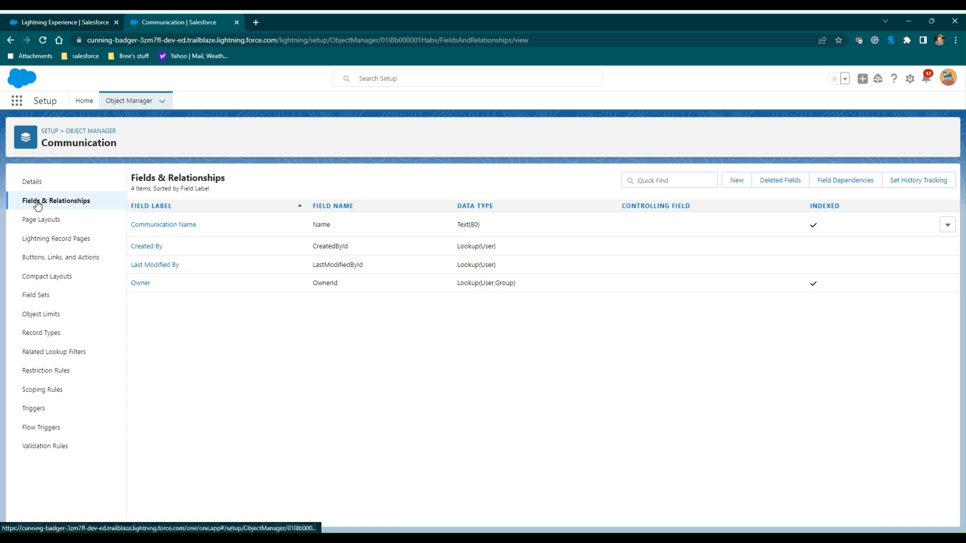
click(737, 183)
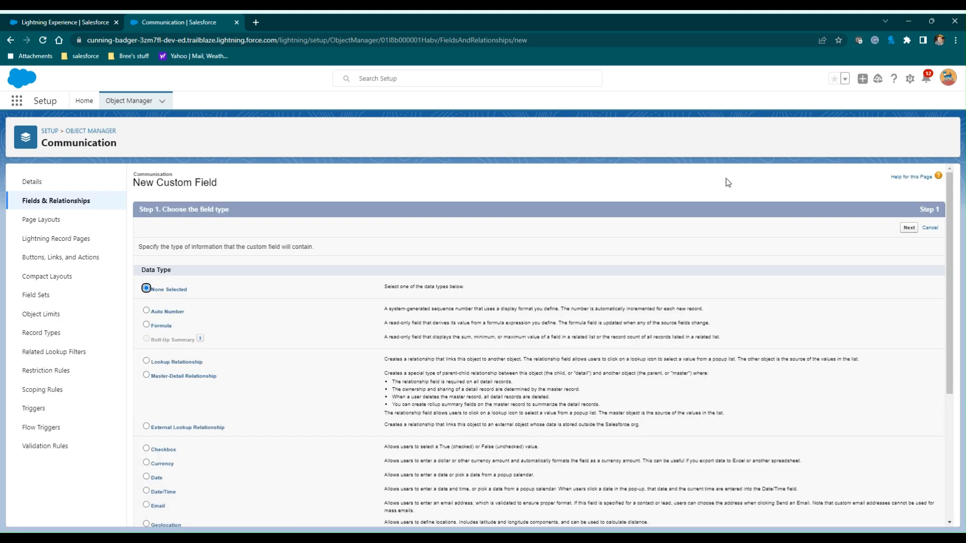
Choose Picklist as the data type of the new Communication field and continue to its details
scroll(188, 335, down, 4)
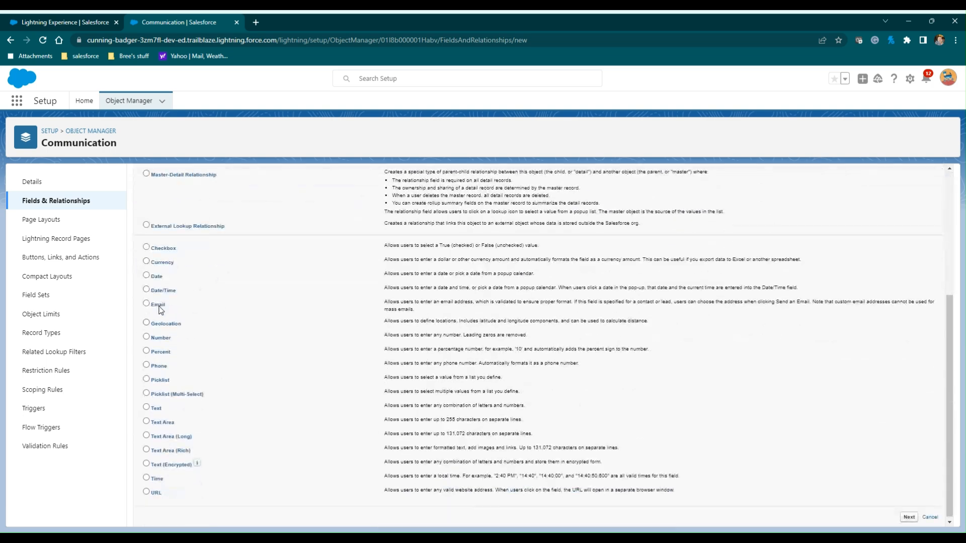
click(148, 381)
scroll(860, 335, up, 4)
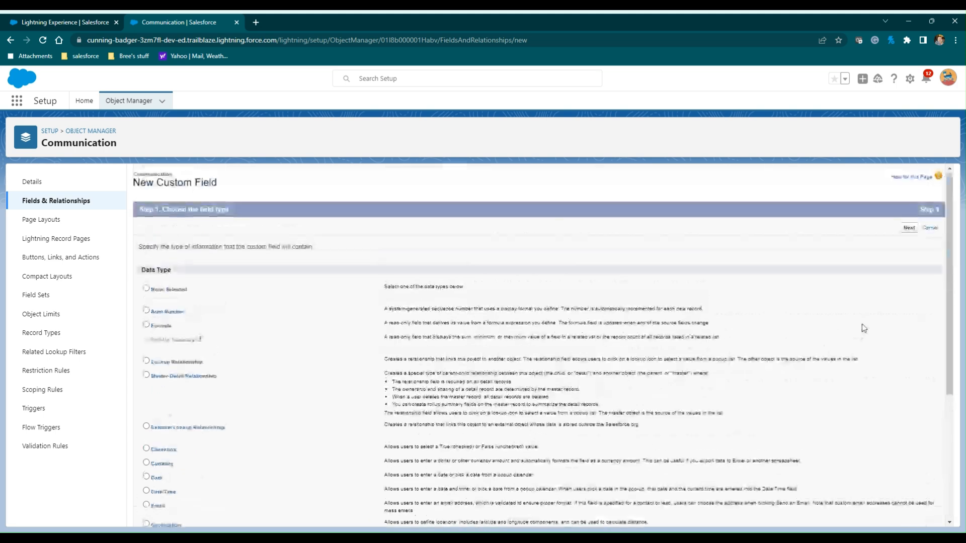
click(910, 229)
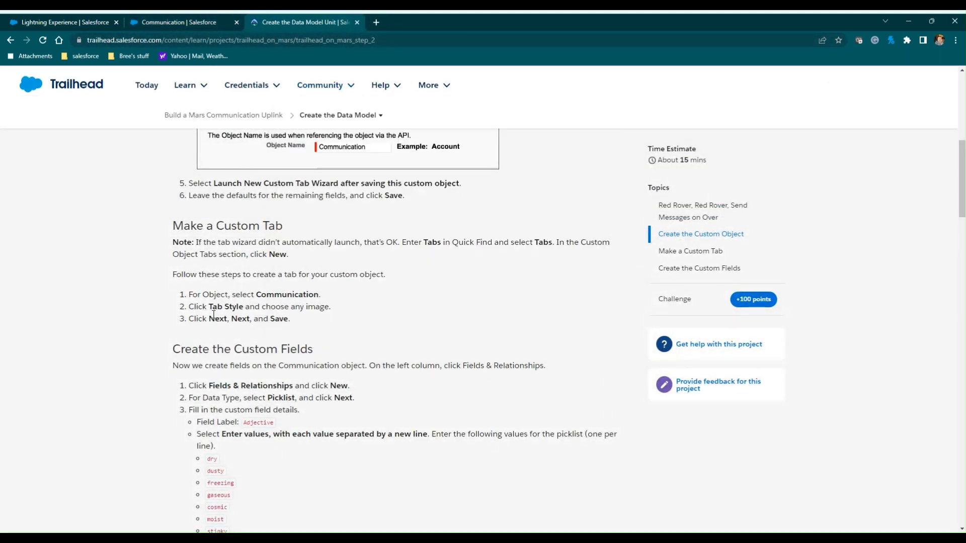
Move the Trailhead instructions page into its own browser window and set the new picklist's field label to Adjective
scroll(215, 337, down, 2)
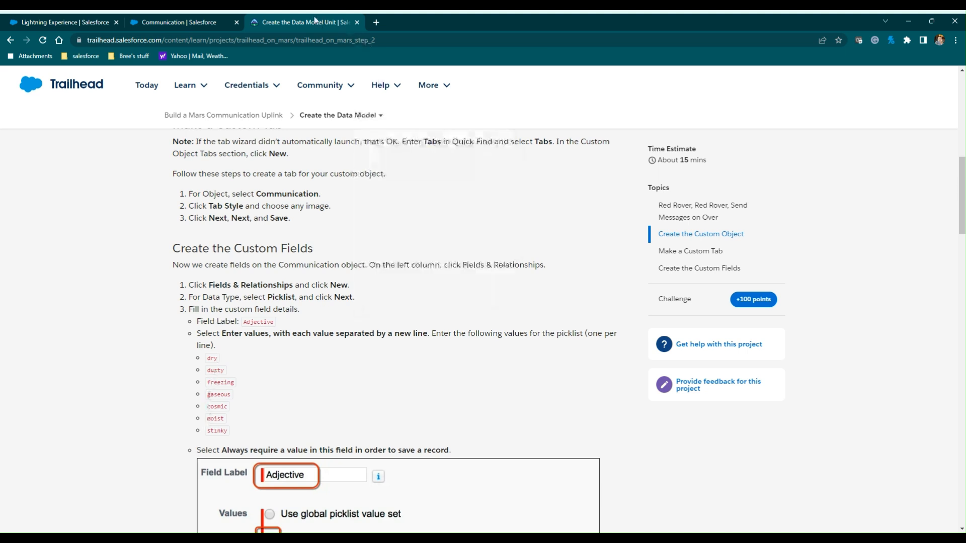
drag(309, 21, 360, 53)
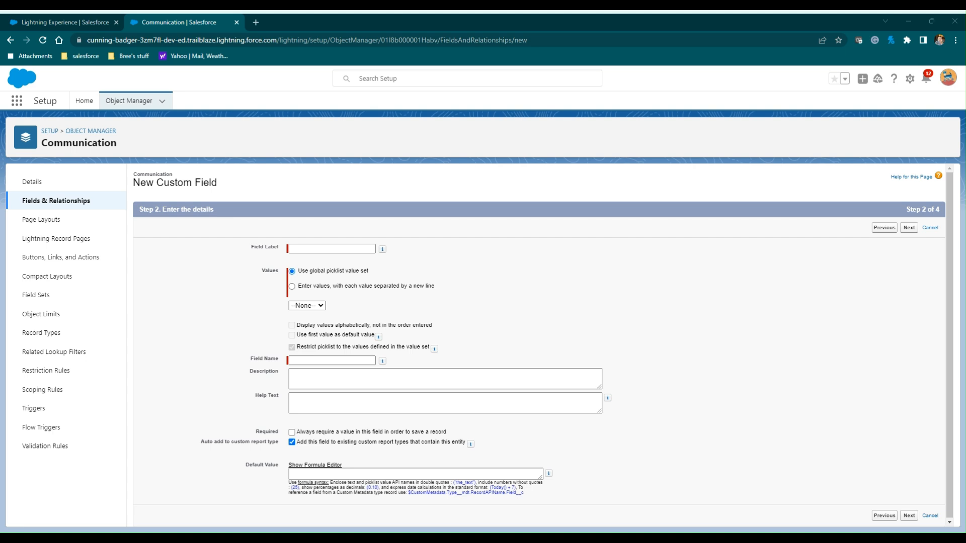
click(375, 249)
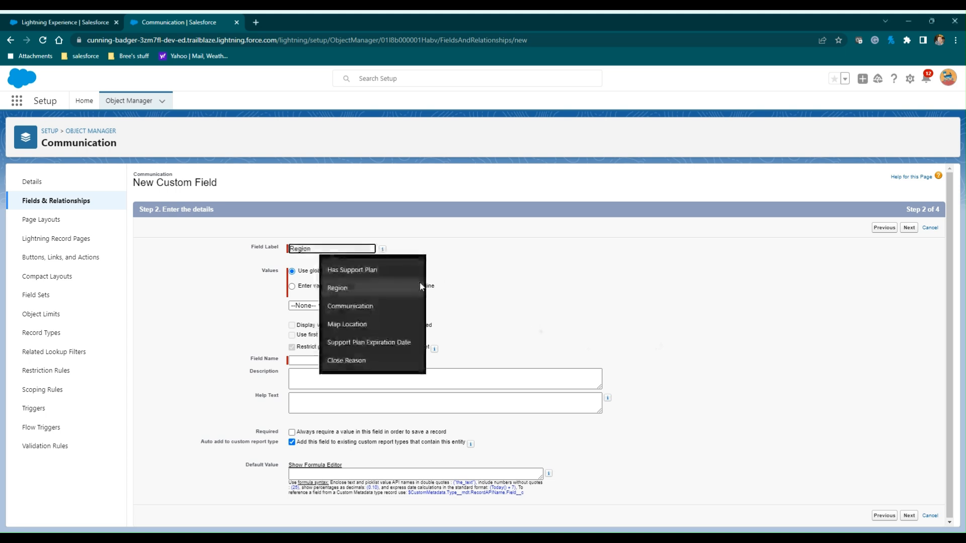
text(Adjective)
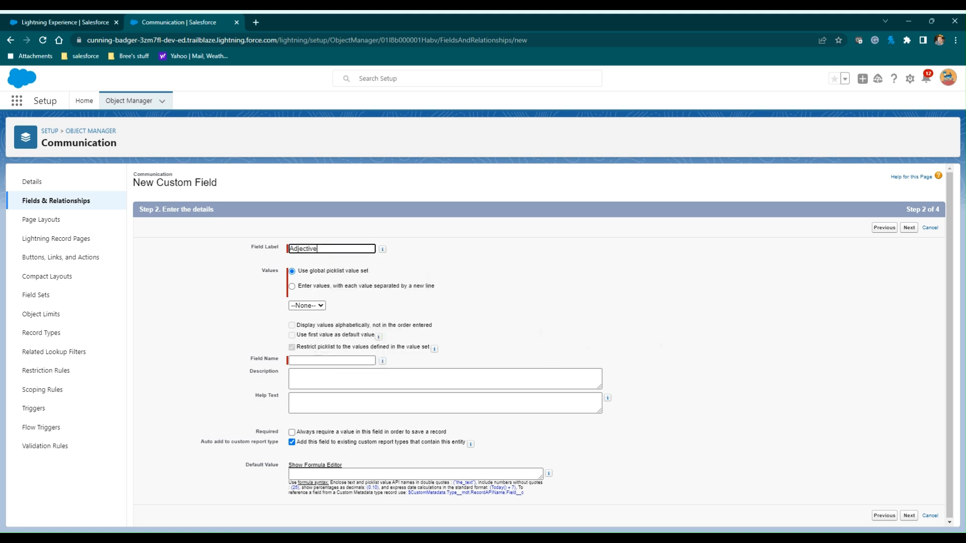
key(alt+Tab)
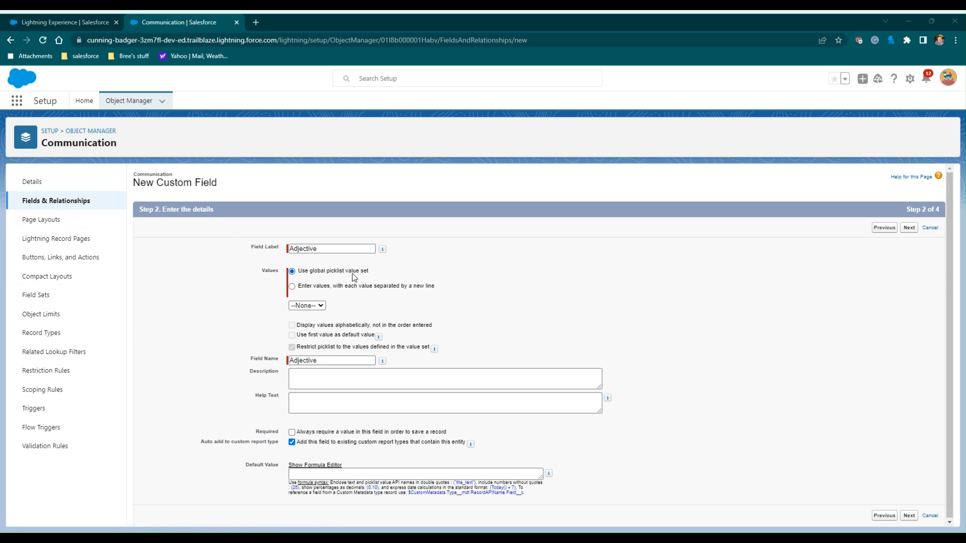
Enter the Adjective field's own values dry, dusty, freezing, gaseous, cosmic, moist and stinky, one per line, and always require a value
click(292, 286)
click(301, 313)
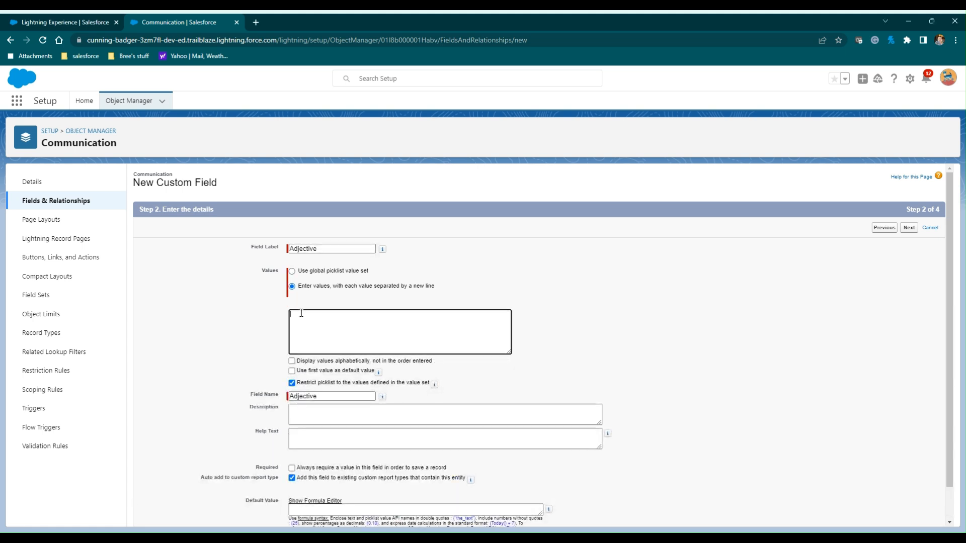
text(dry dusty freezing gaseous cosmic moist shiny)
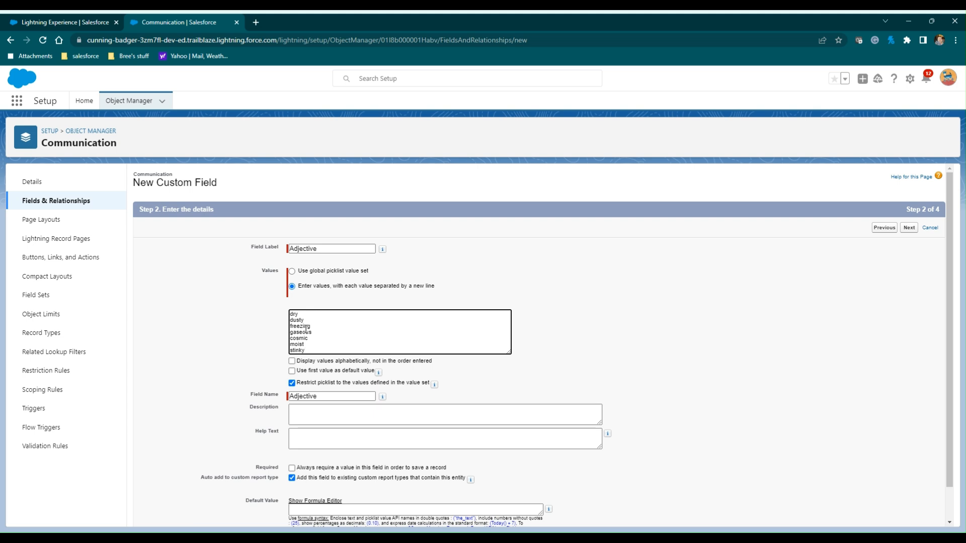
click(292, 468)
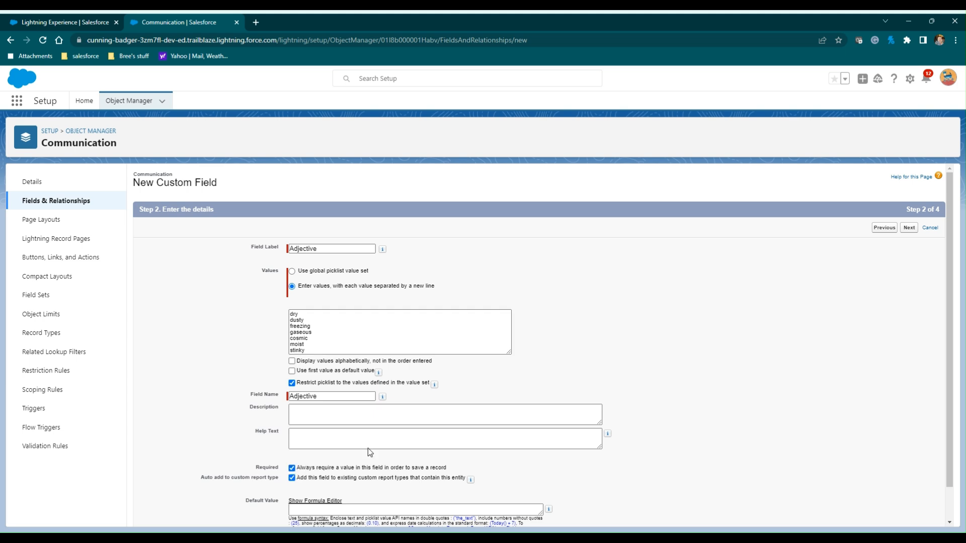
Keep the default field-level security and page layout for Adjective, save it and start another custom field
click(908, 229)
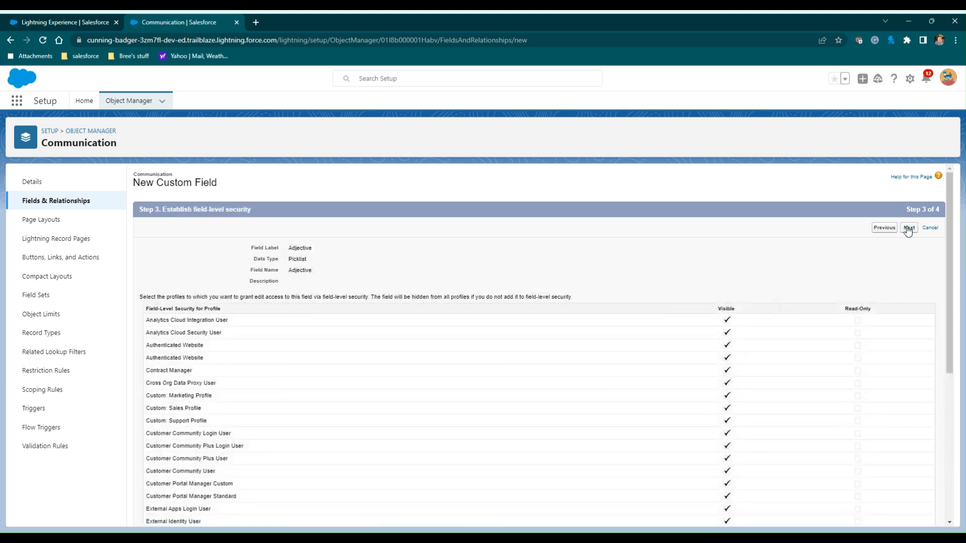
click(908, 229)
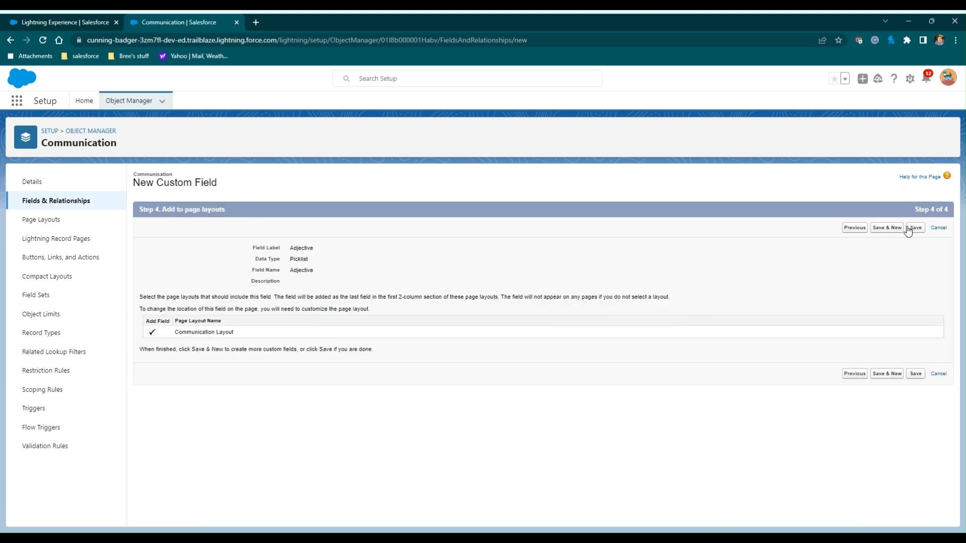
click(913, 231)
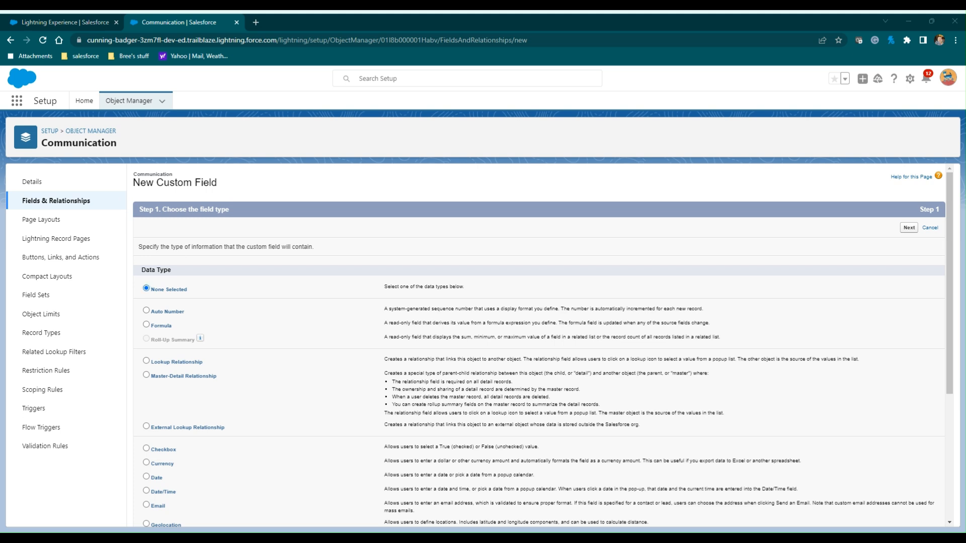
Choose Picklist as the data type of the second custom field and continue to its details
scroll(149, 438, down, 3)
click(146, 480)
scroll(827, 333, up, 2)
scroll(829, 336, up, 1)
click(909, 228)
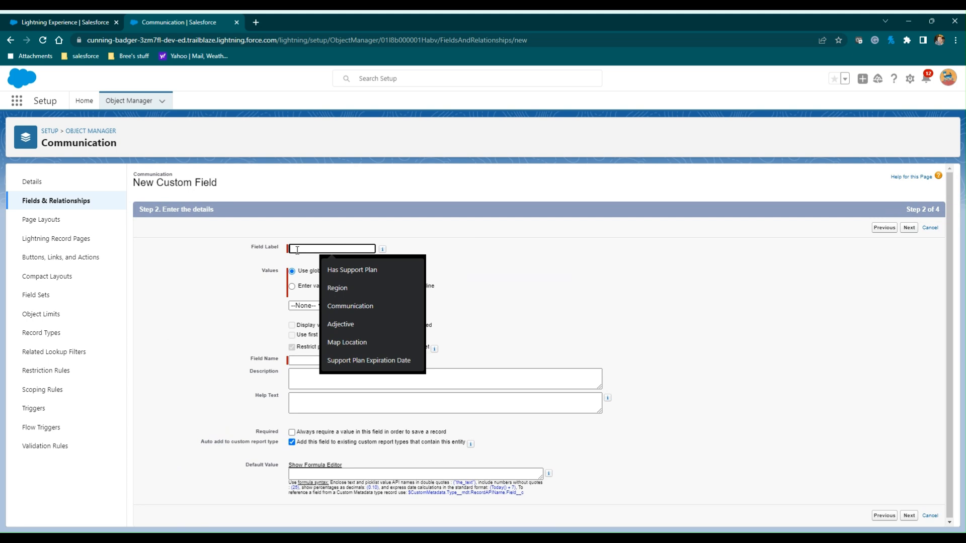
Label the field Noun, make it required and enter the values banana, alien, astronaut, asteroid, spacecraft and pineapple upside-down cake, one per line
text(Noun)
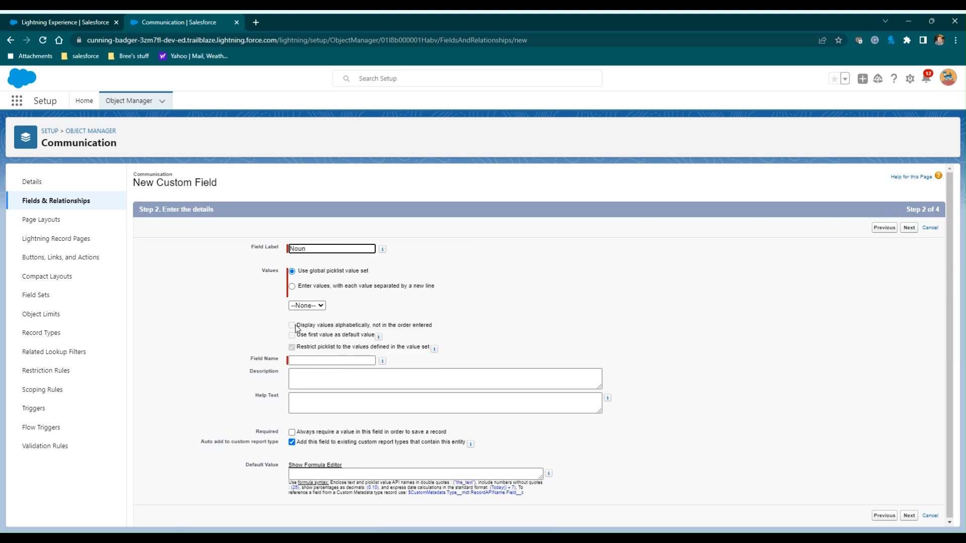
click(291, 286)
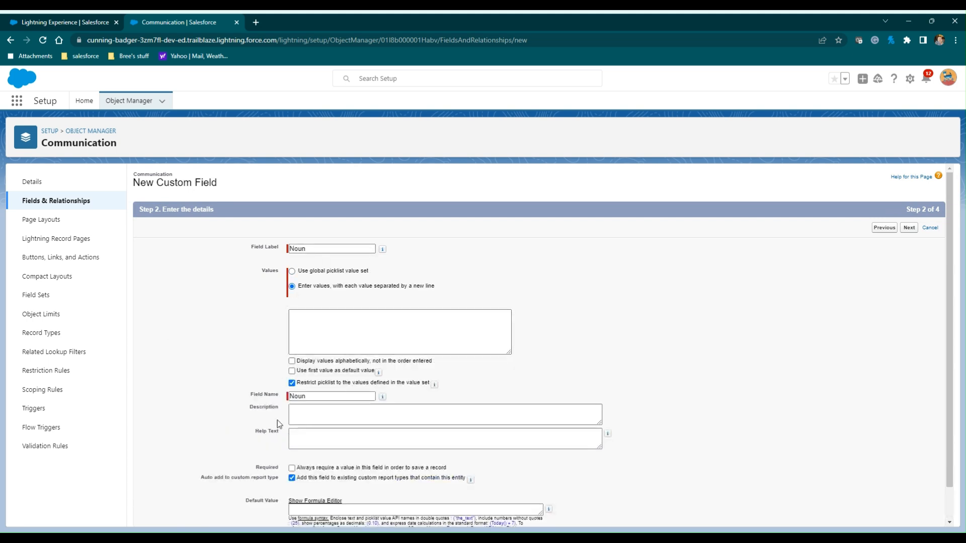
click(291, 468)
click(305, 314)
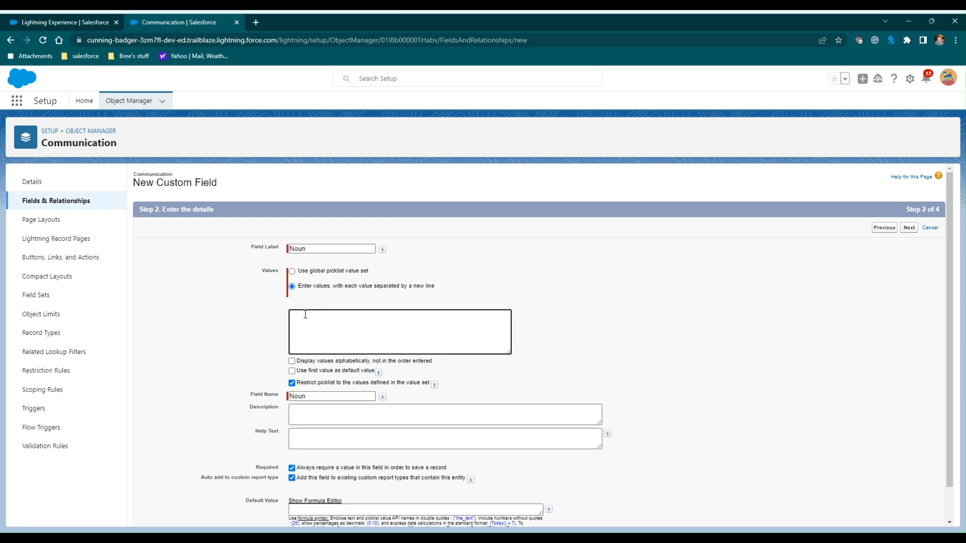
text(banana alien astronaut asteroid spacecraft pineapple upside-down cake)
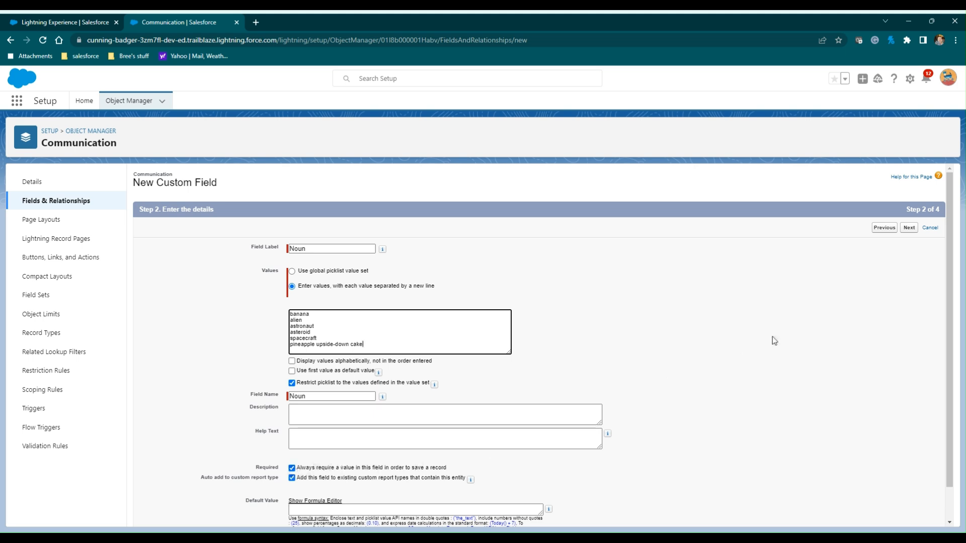
Accept the default field-level security and page layout for Noun, save it and start another custom field
click(909, 227)
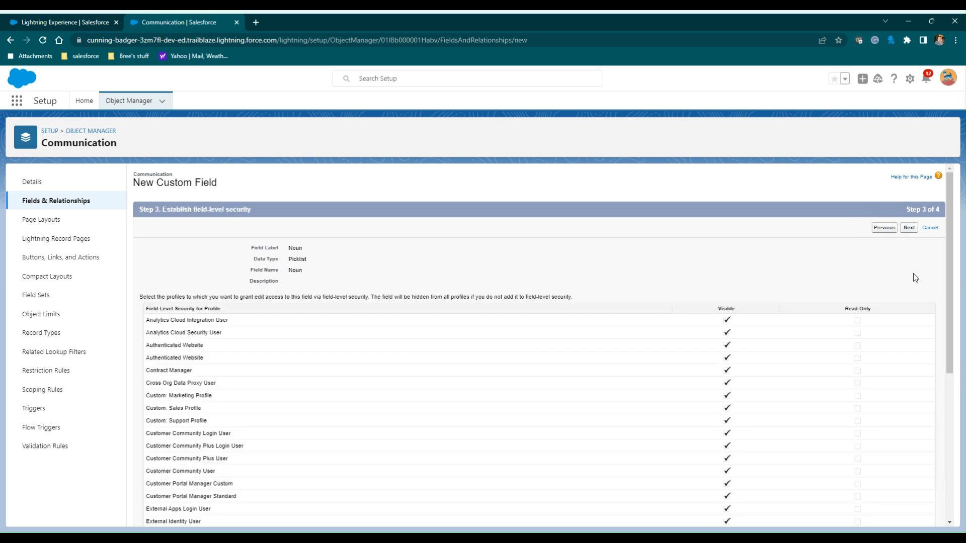
click(909, 228)
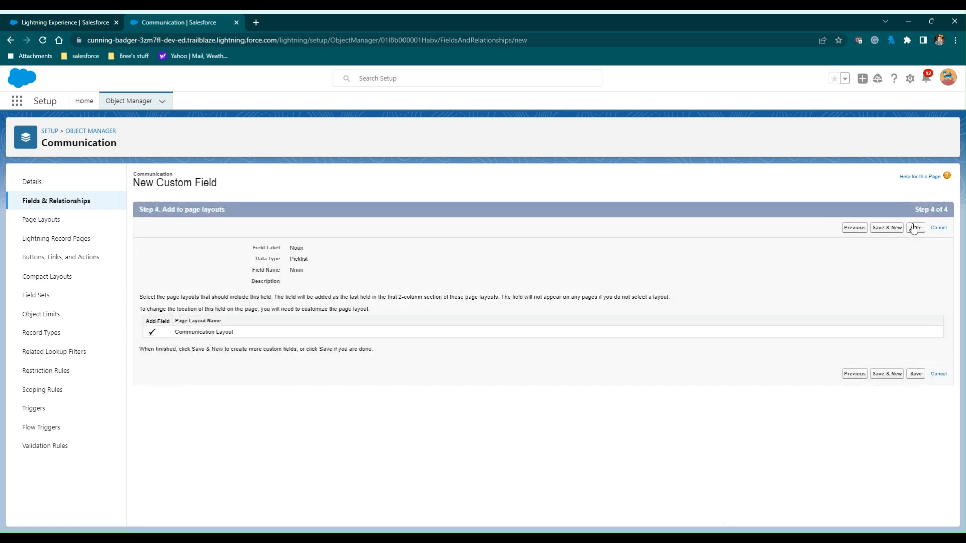
click(887, 228)
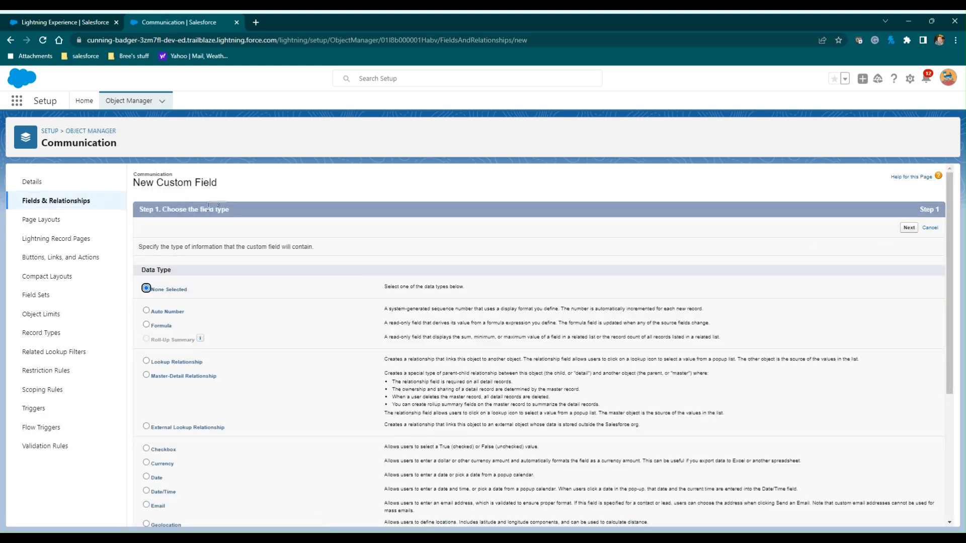
Choose Picklist as the third field's data type and set its field label to Verb
scroll(204, 307, down, 4)
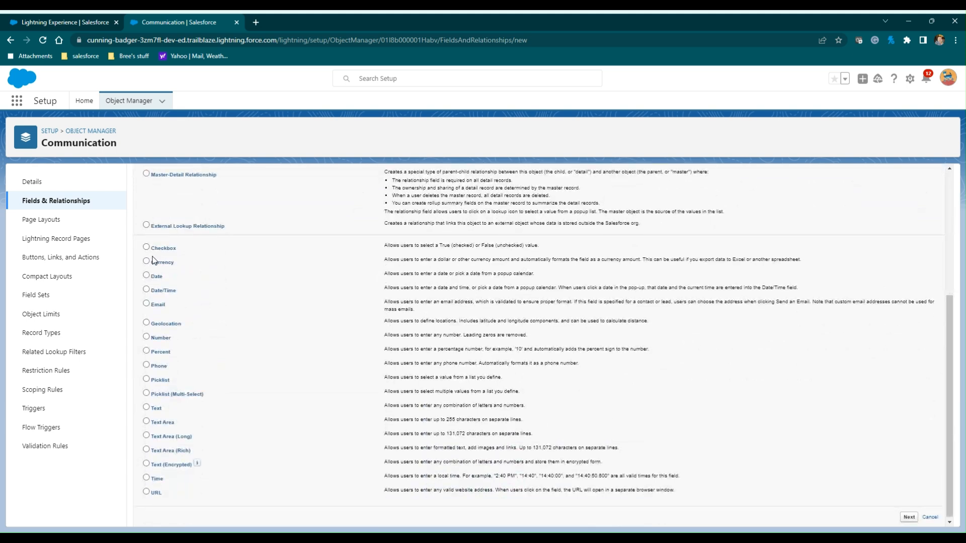
click(146, 380)
click(909, 517)
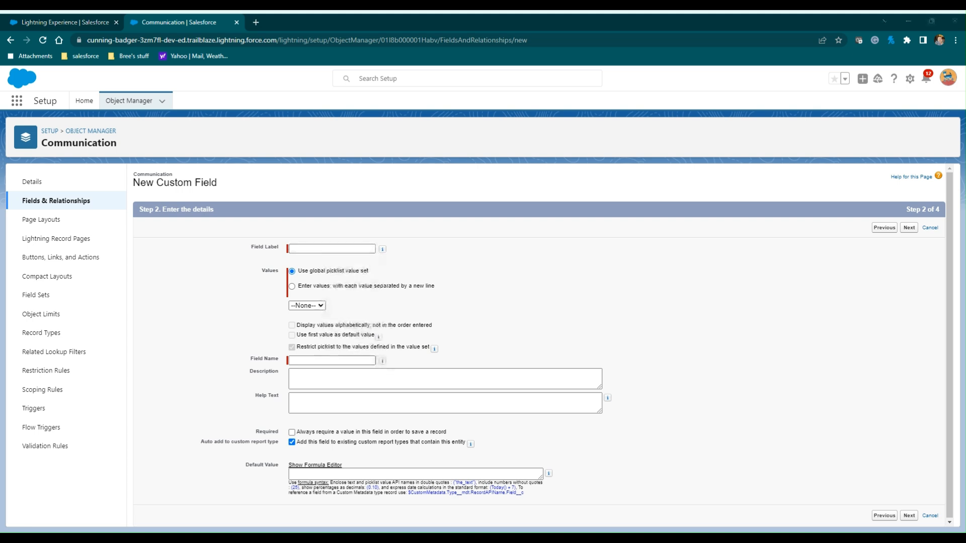
click(301, 250)
text(Verb)
Give the Verb field the values red-dirt rolling, shimmy-shammying, whirling, two-stepping, moonwalking and "doing the robot (literally", one per line, and make it required
click(293, 287)
click(302, 315)
text(red-dirt rolling shimmy-shimmying whirling two-stepping moonwalking doing the robot (literally))
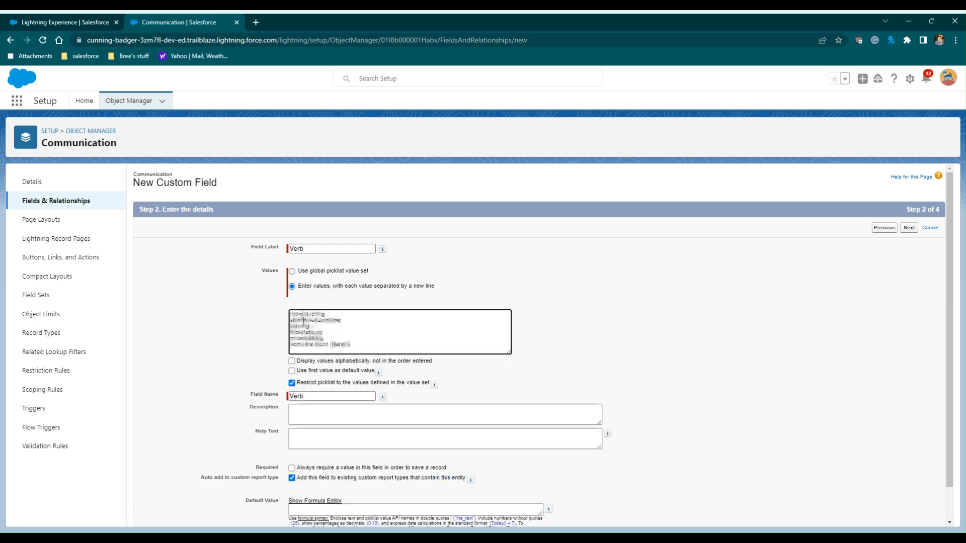
click(292, 468)
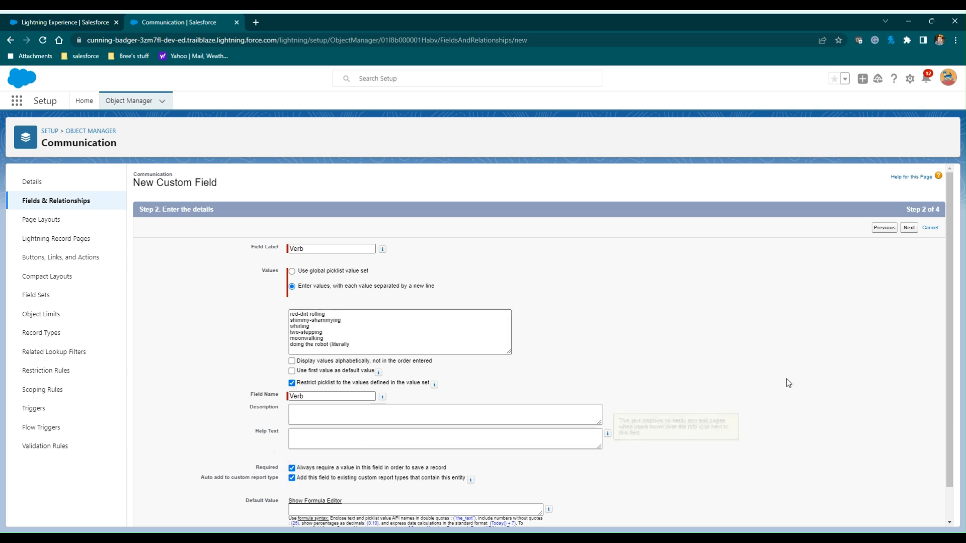
Accept the default field-level security and page layout for Verb, save it and start another custom field
click(910, 227)
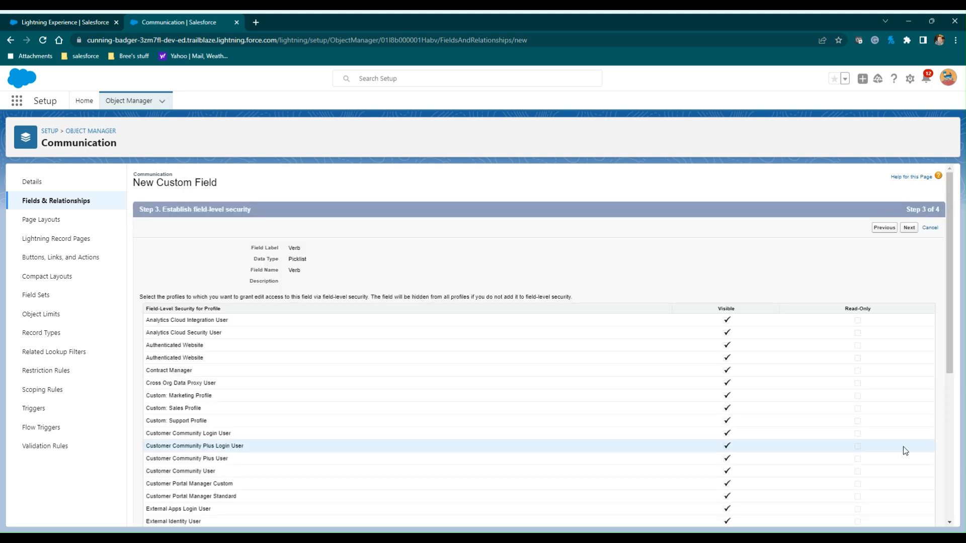
click(907, 232)
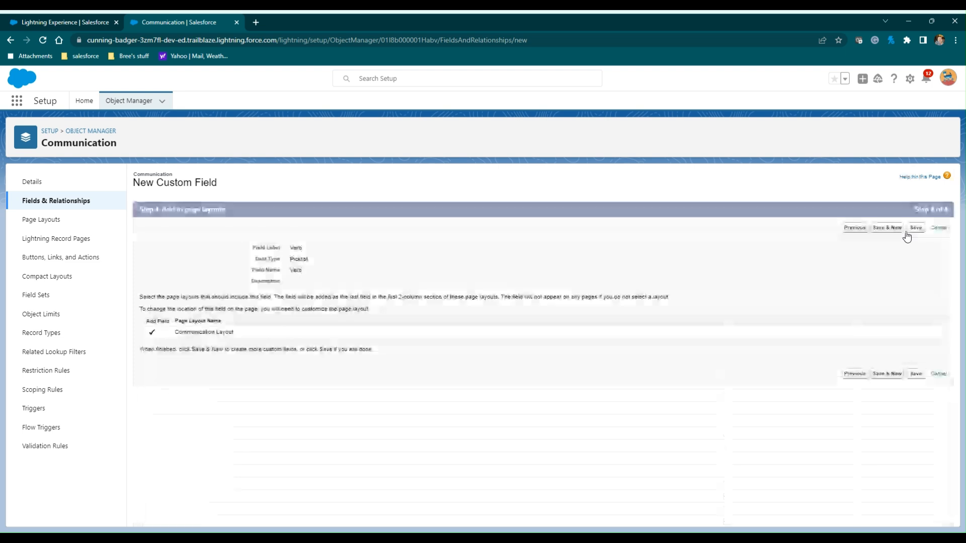
click(878, 231)
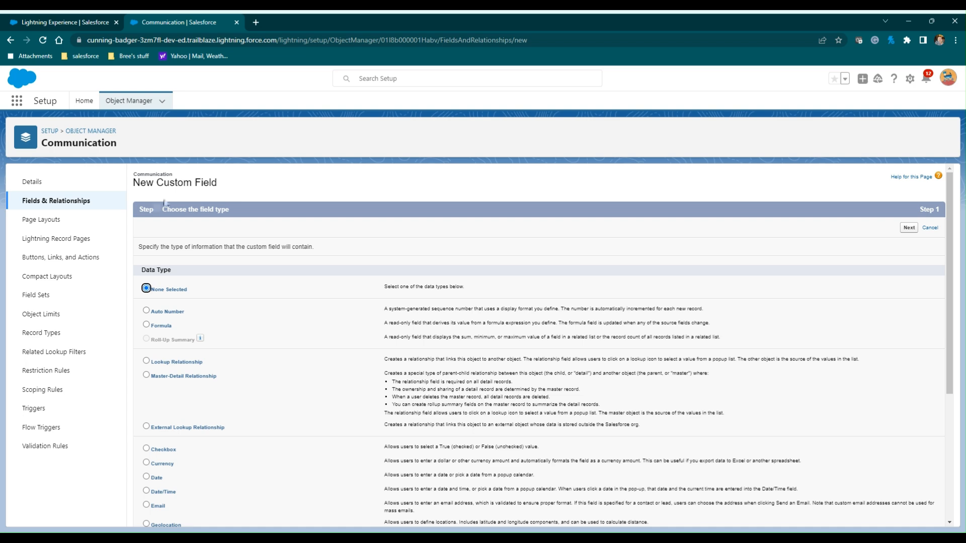
Choose Picklist as the fourth field's data type and set its field label to Proper Noun
scroll(149, 395, down, 4)
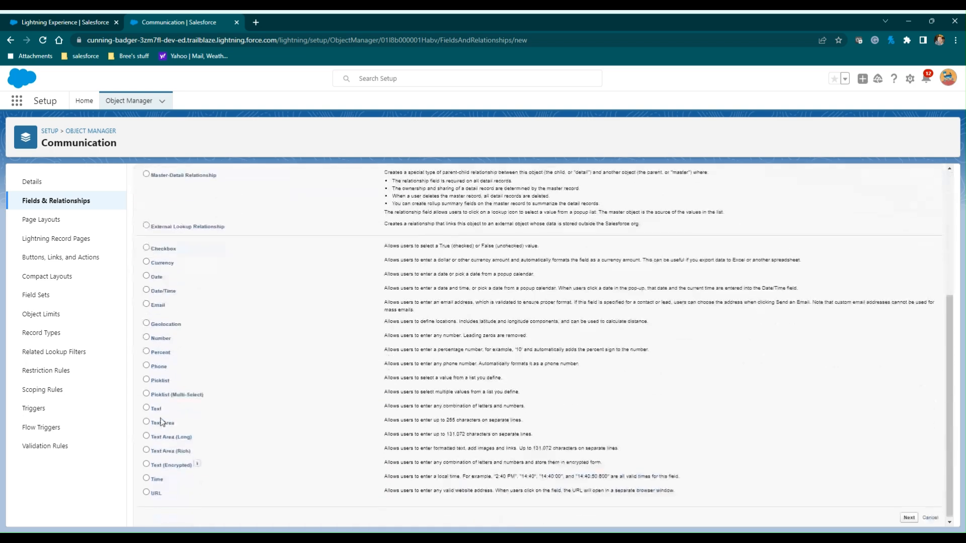
click(147, 377)
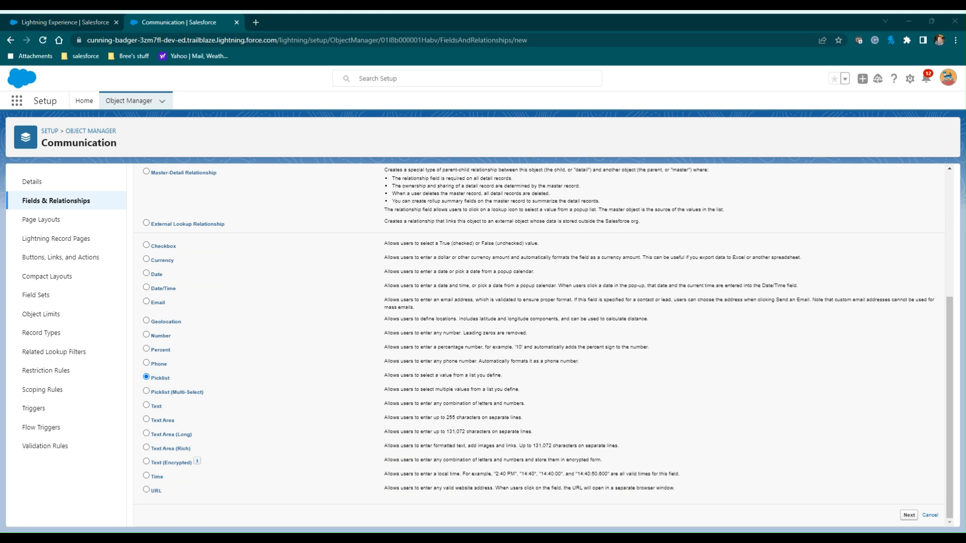
click(906, 516)
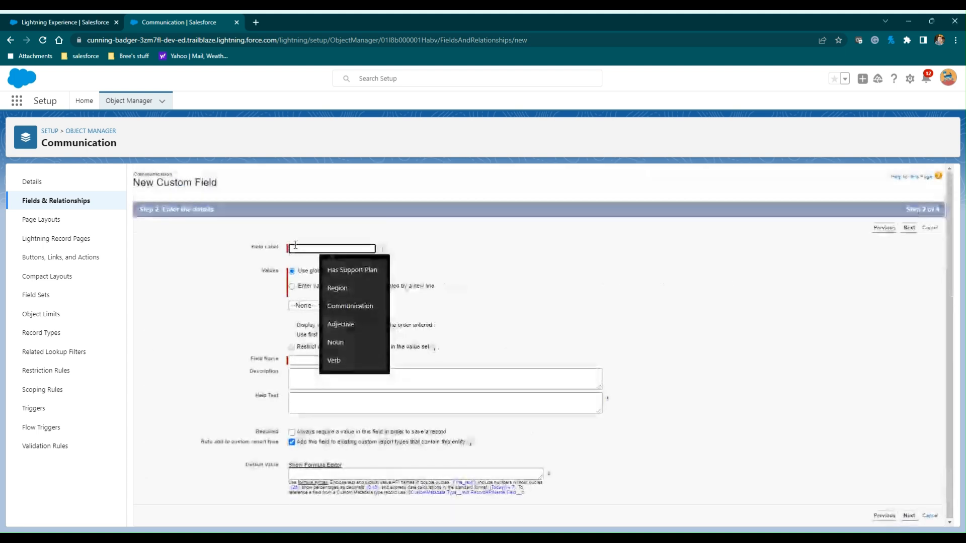
text(Proper Noun)
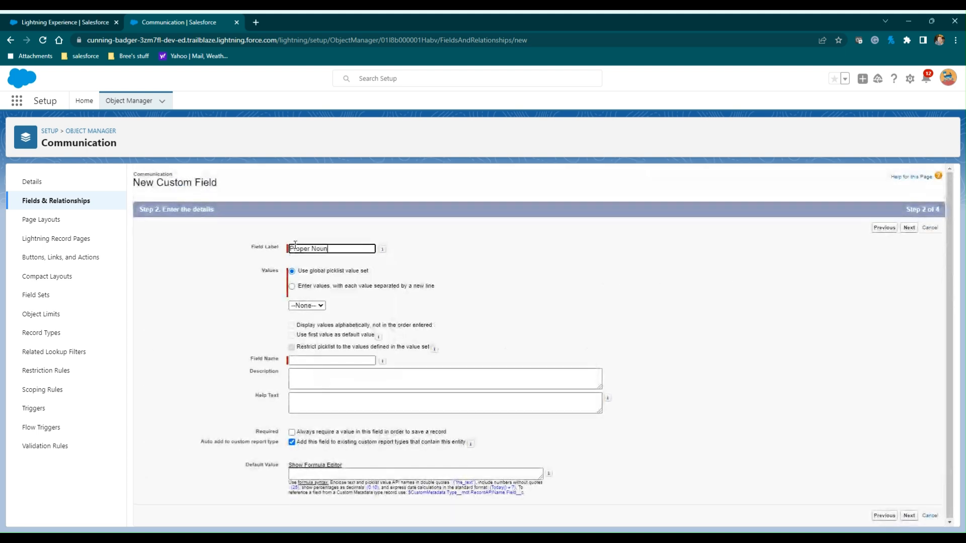
Give the Proper Noun field the values Cloudy, Astro, Codey, Earnie, Einstein, Blaze, Appy, Ruth and Hootie McOwlface, one per line, and make it required
click(292, 286)
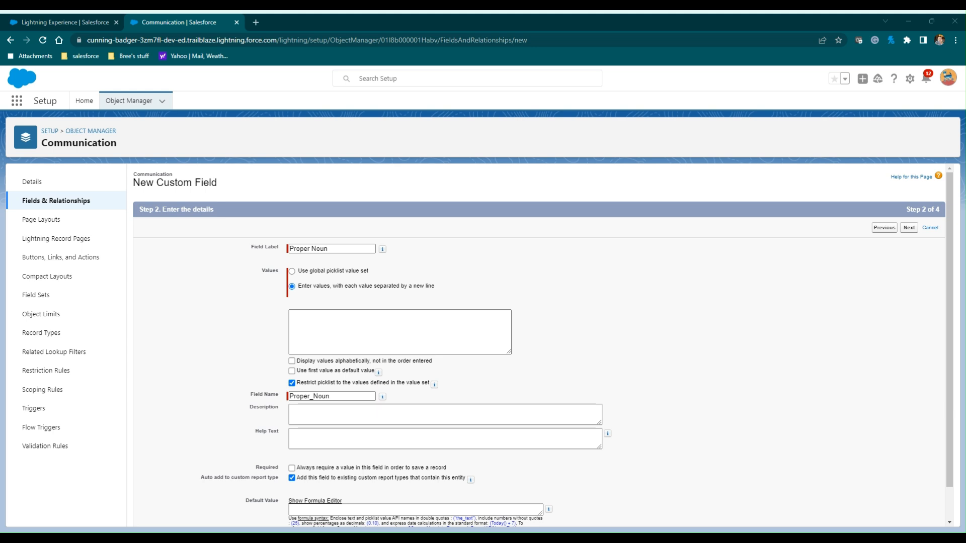
click(331, 327)
key(ctrl+v)
scroll(330, 328, down, 1)
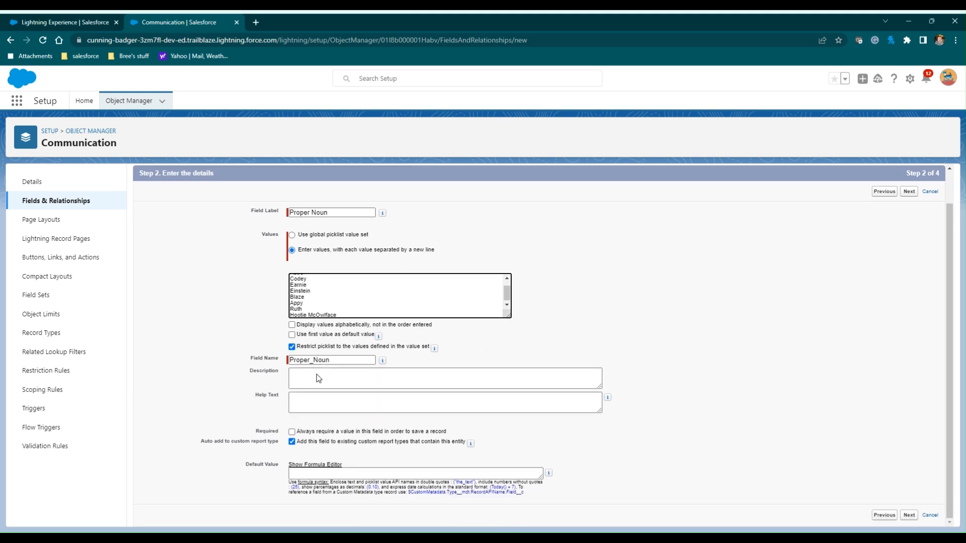
click(292, 433)
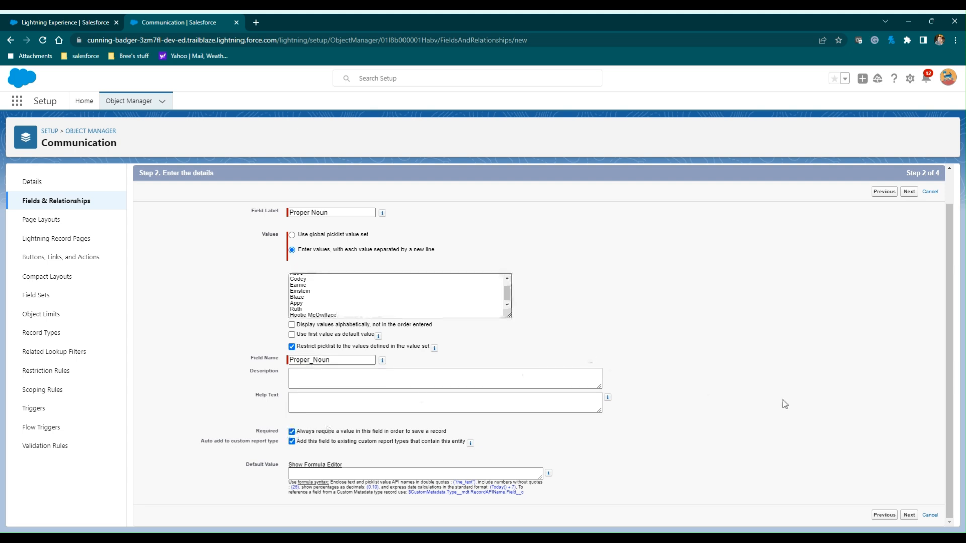
Accept the default field-level security and page layout for Proper Noun, save it and start another custom field
click(909, 192)
click(908, 228)
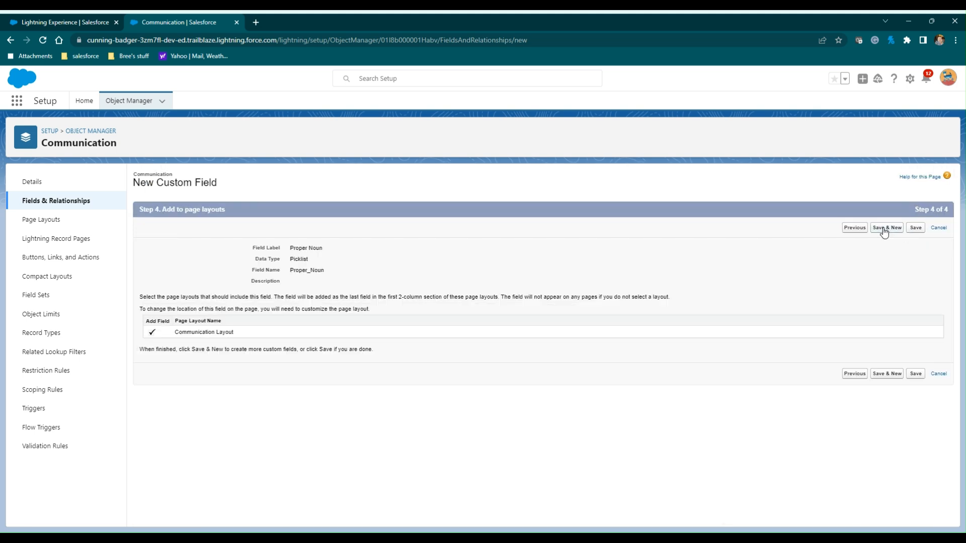
click(885, 229)
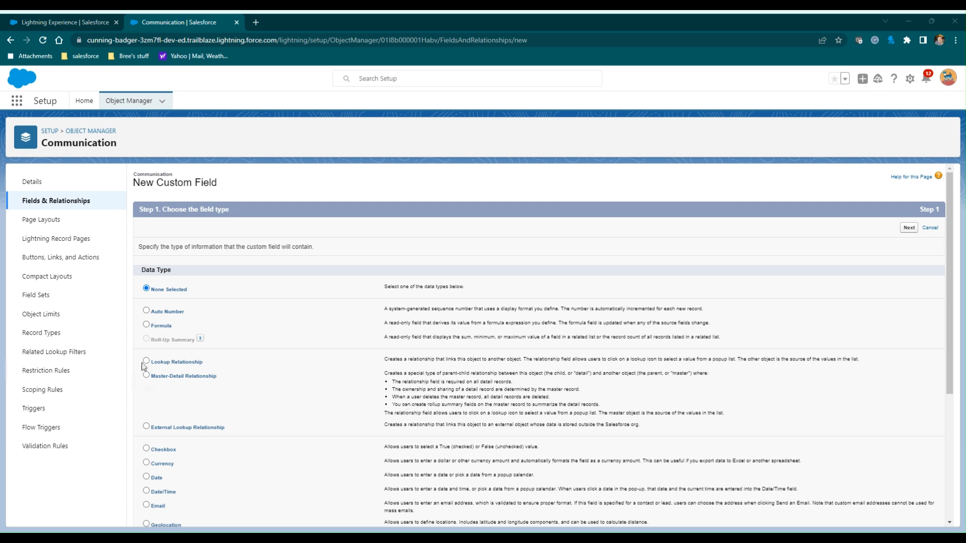
Choose Picklist as the fifth field's data type and continue to its details
scroll(184, 376, down, 2)
scroll(184, 376, down, 3)
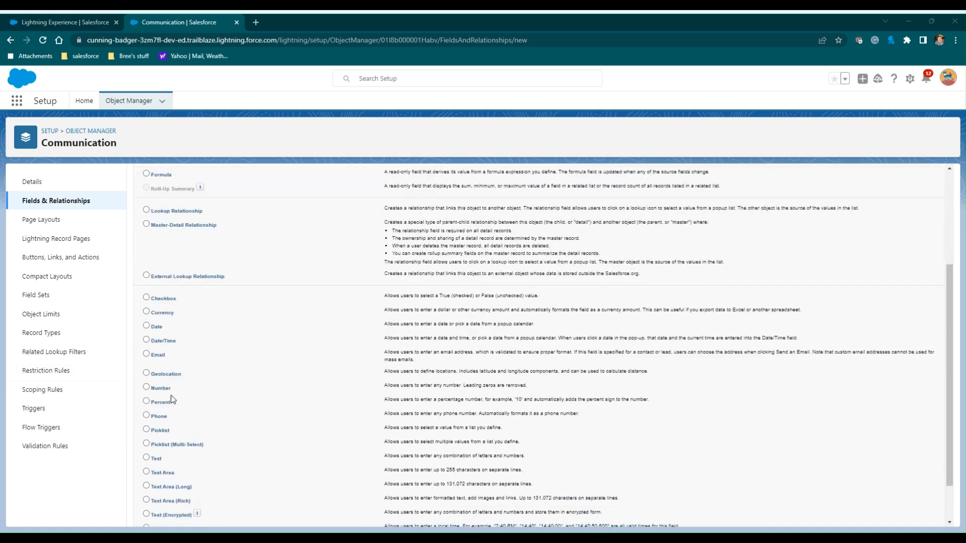
click(147, 430)
scroll(147, 432, up, 5)
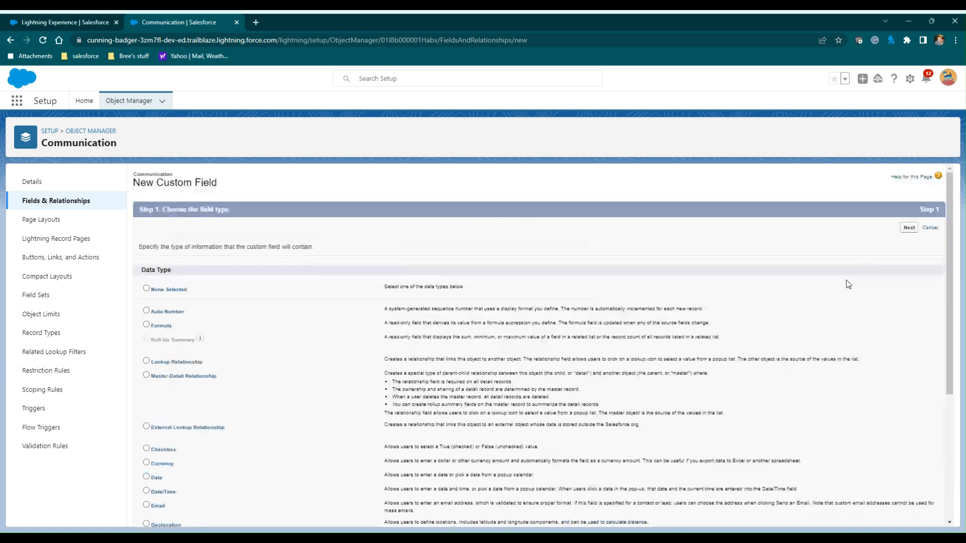
click(909, 228)
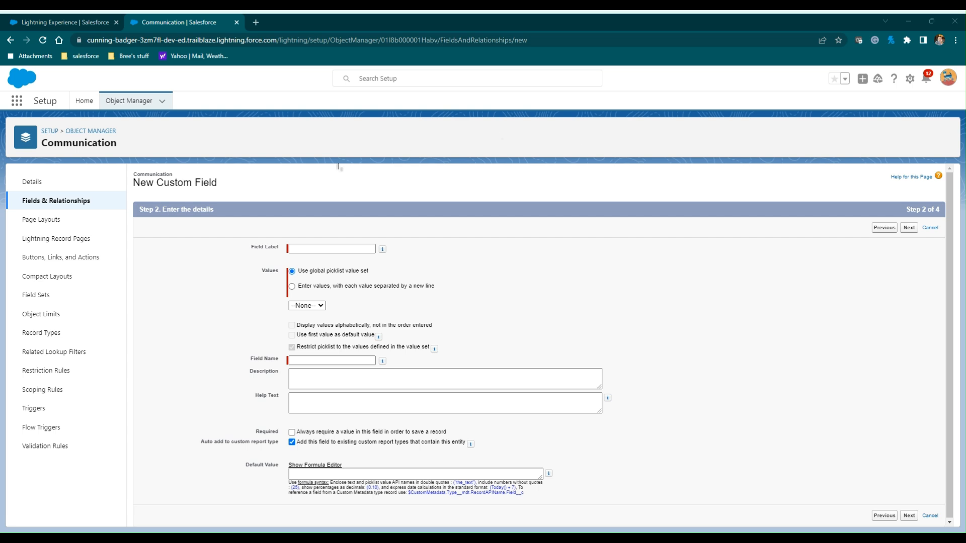
Label the fifth field Proper Noun, enter the values Cloudy through Hootie McOwlface one per line, and make it required
click(296, 250)
text(Proper Noun)
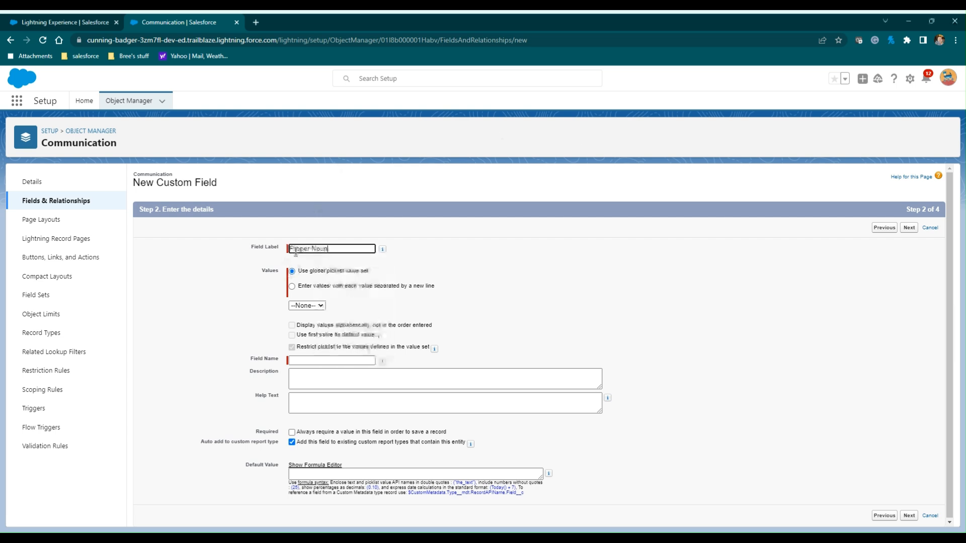
click(291, 285)
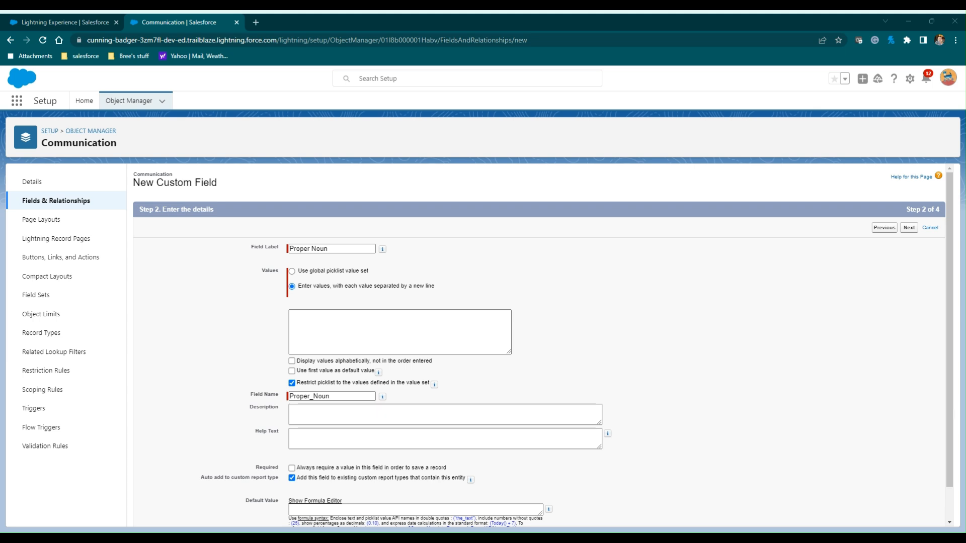
click(342, 315)
key(ctrl+v)
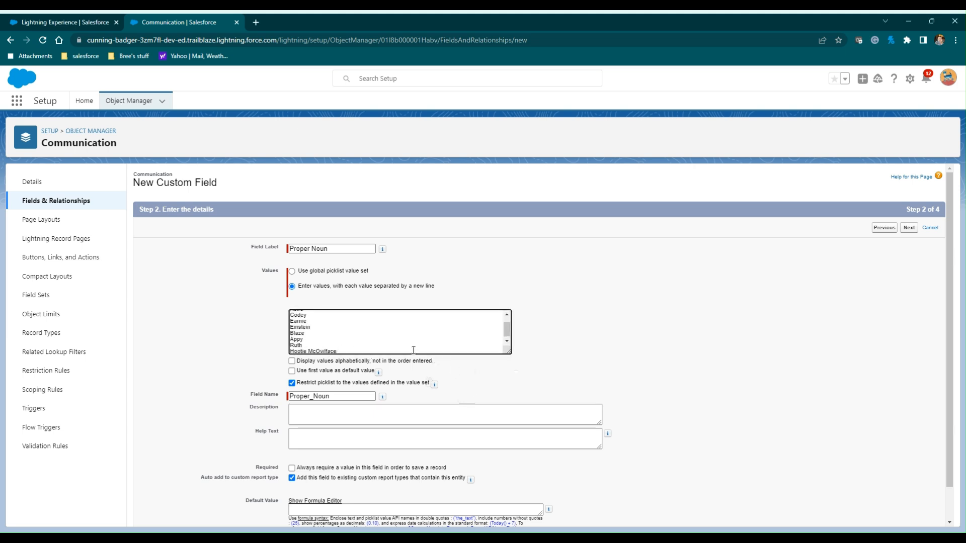
click(293, 469)
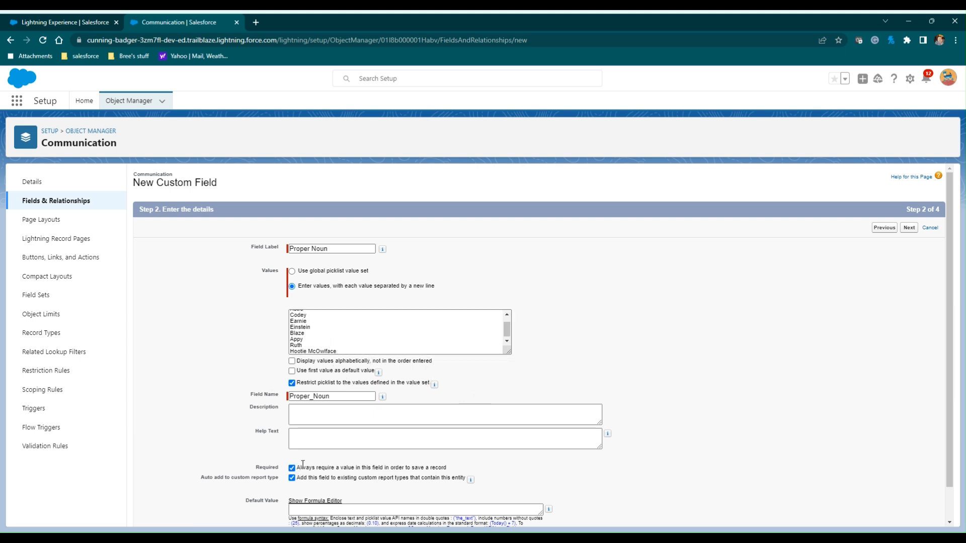
click(909, 228)
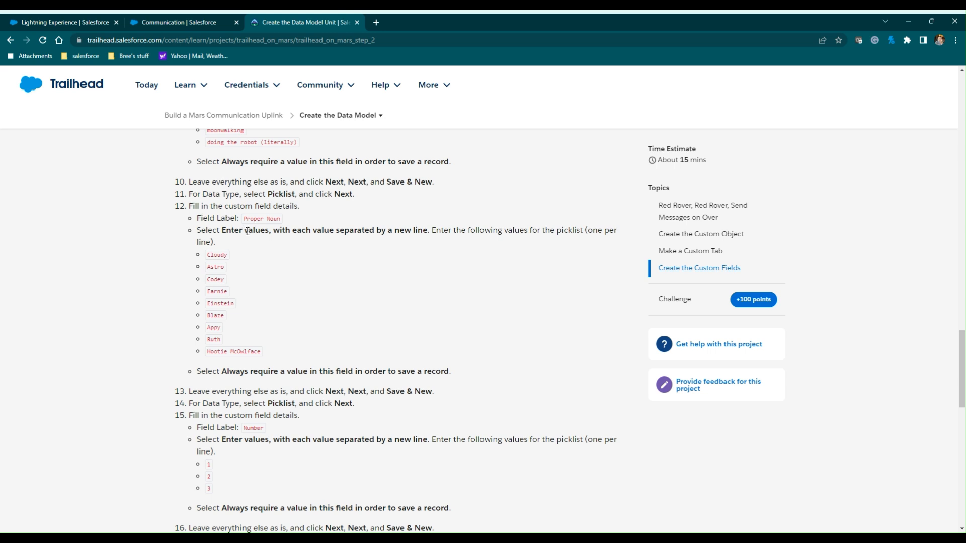
Move the Trailhead instructions out of the Salesforce setup window and change the fifth field's label to Number
click(193, 22)
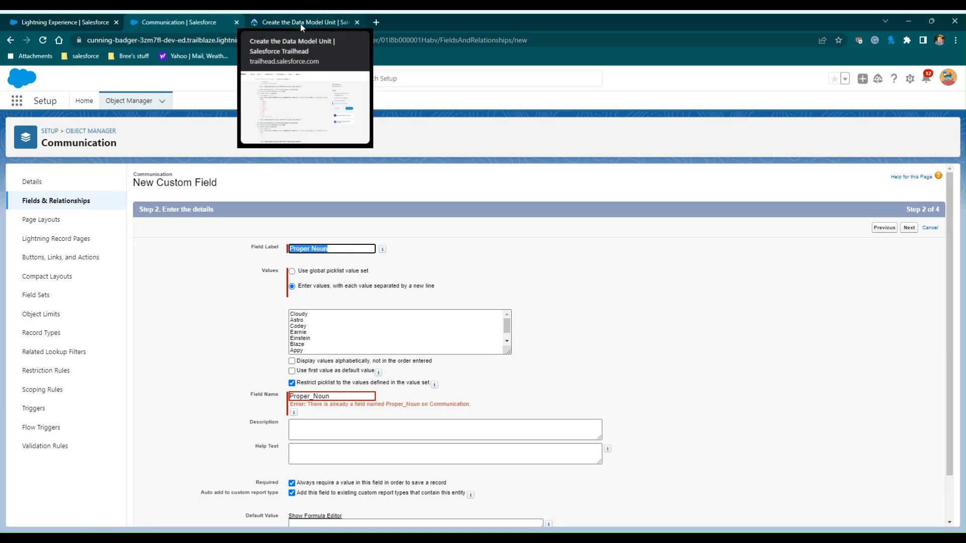
drag(302, 20, 965, 31)
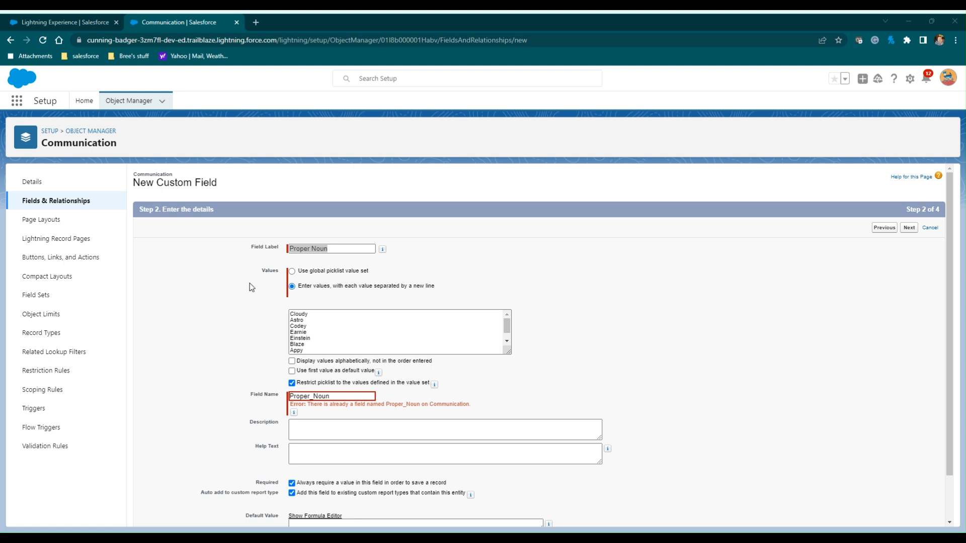
drag(330, 250, 249, 249)
text(Number)
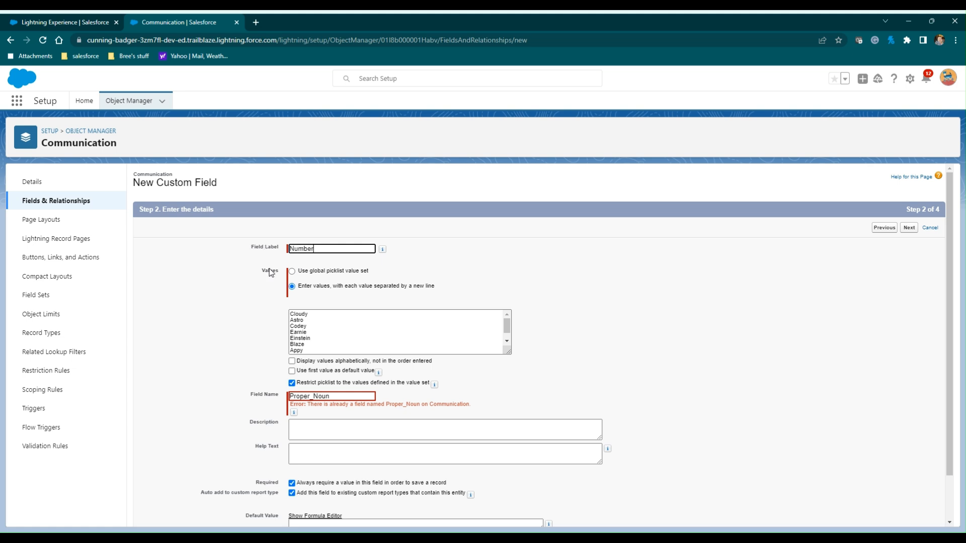
Replace all of the fifth field's picklist values with 1, 2 and 3, one per line
drag(317, 348, 287, 312)
key(BackSpace)
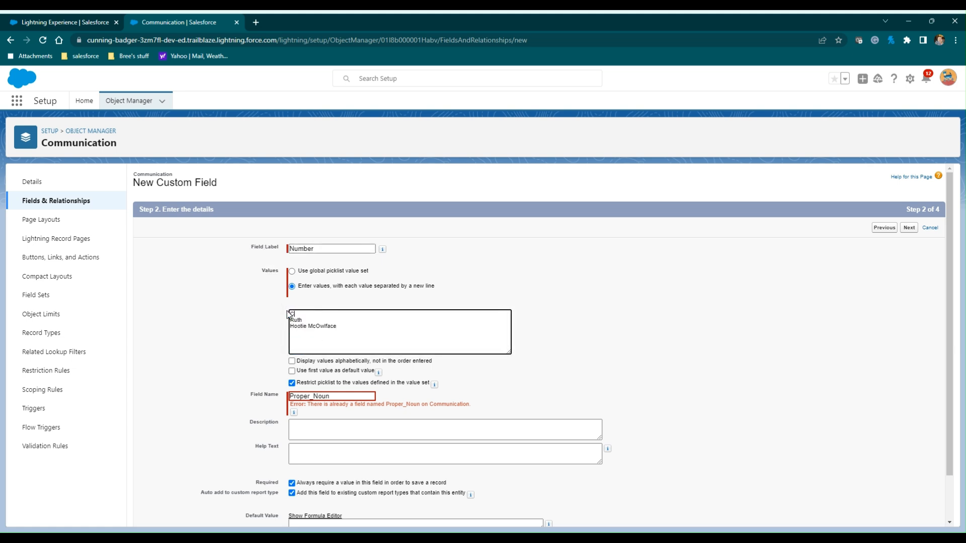
drag(355, 327, 291, 314)
key(BackSpace)
text(1 2)
key(Return)
text(3)
Change the fifth field's API field name to Number
click(278, 364)
click(313, 397)
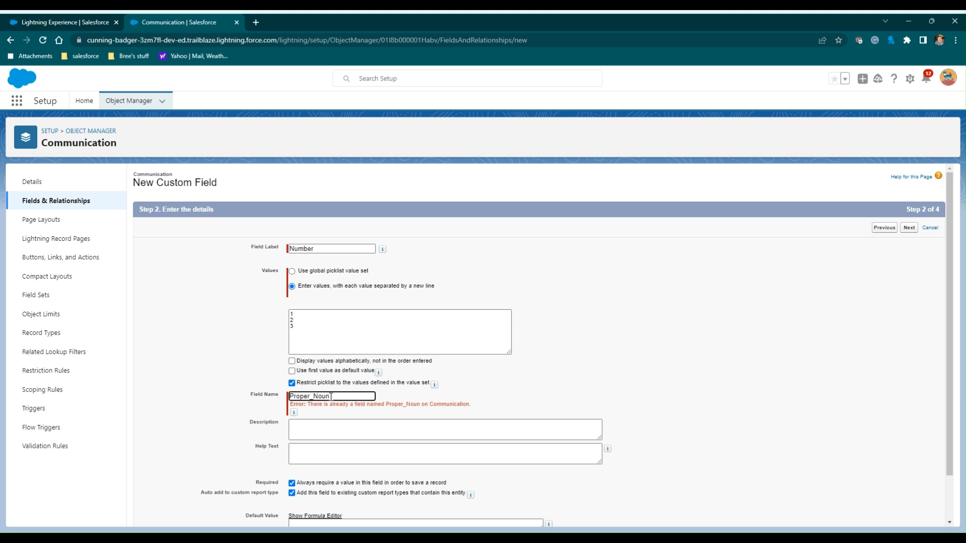
double_click(327, 396)
text(Number)
click(496, 395)
Accept the default field-level security and page layout for Number, save it and start another custom field
scroll(496, 395, down, 1)
click(908, 177)
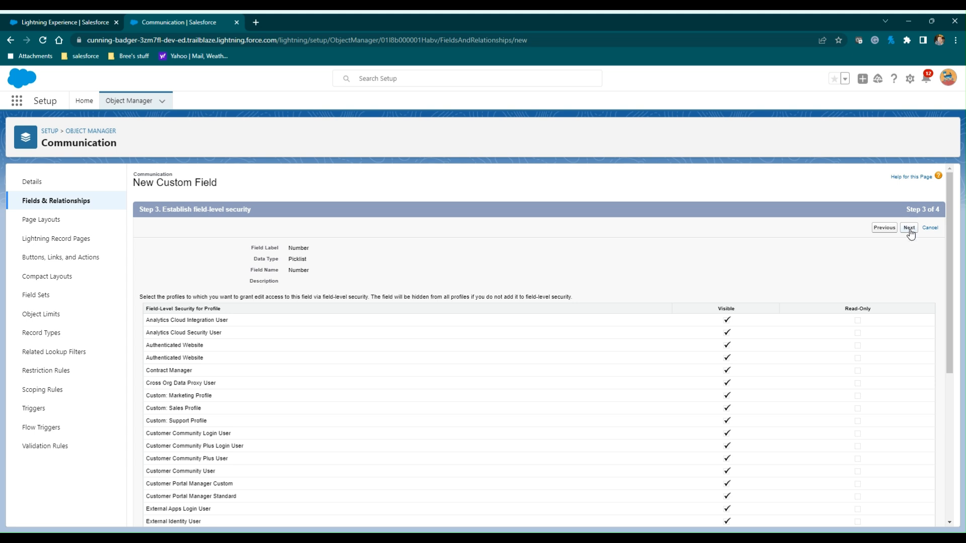
click(910, 228)
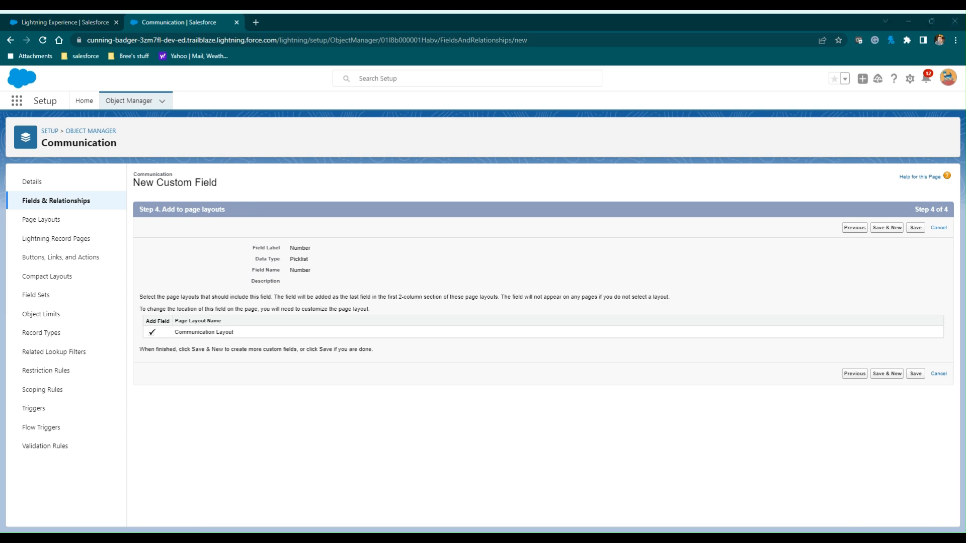
click(894, 229)
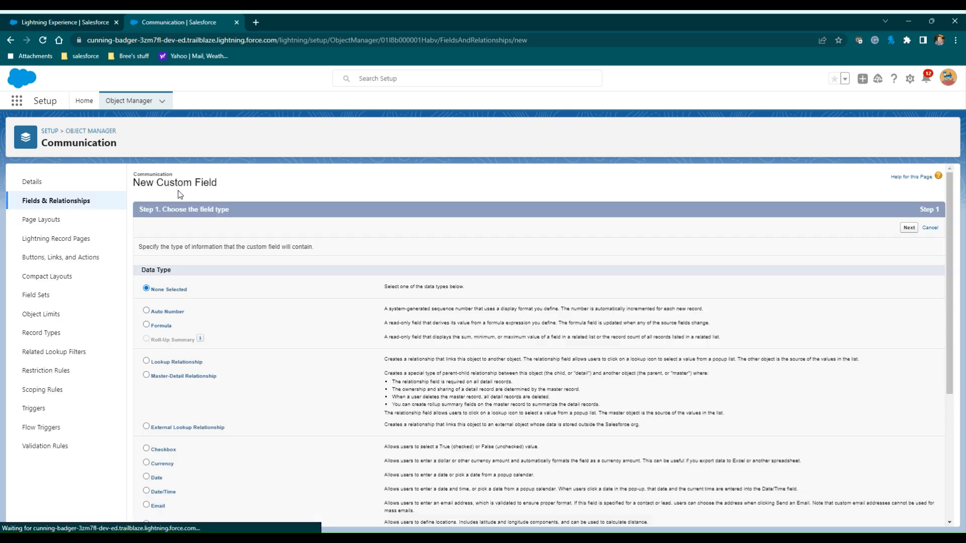
Choose Picklist as the sixth field's data type and set its field label to Direction
scroll(157, 370, down, 4)
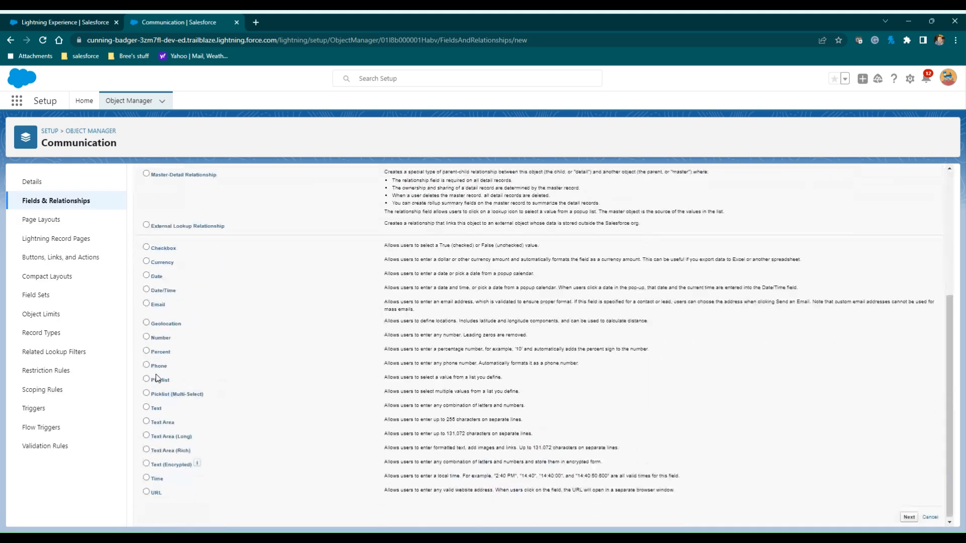
click(147, 381)
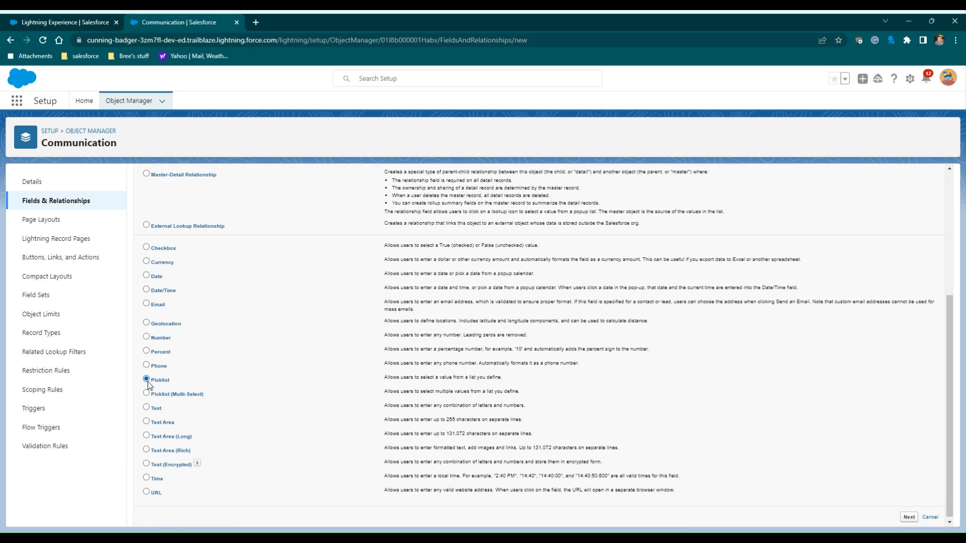
scroll(803, 291, up, 4)
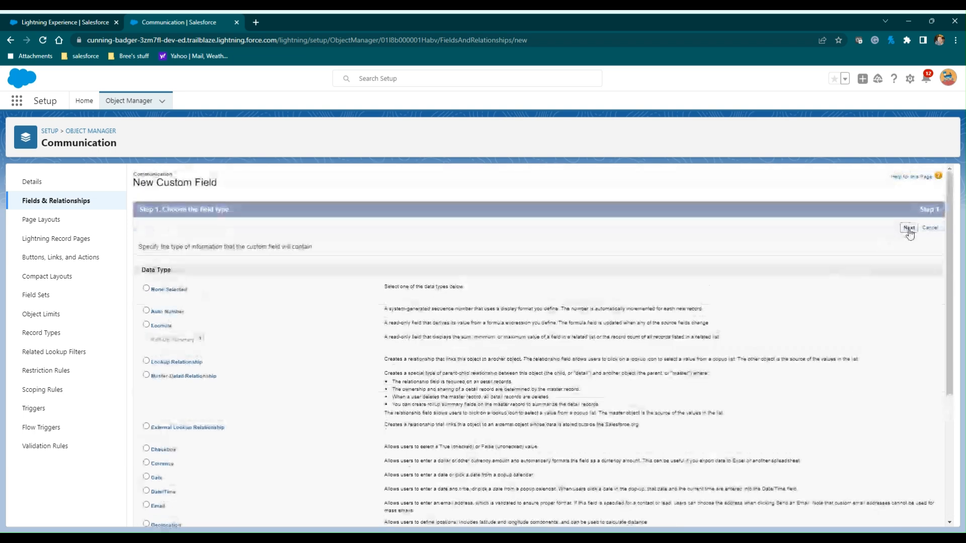
click(909, 230)
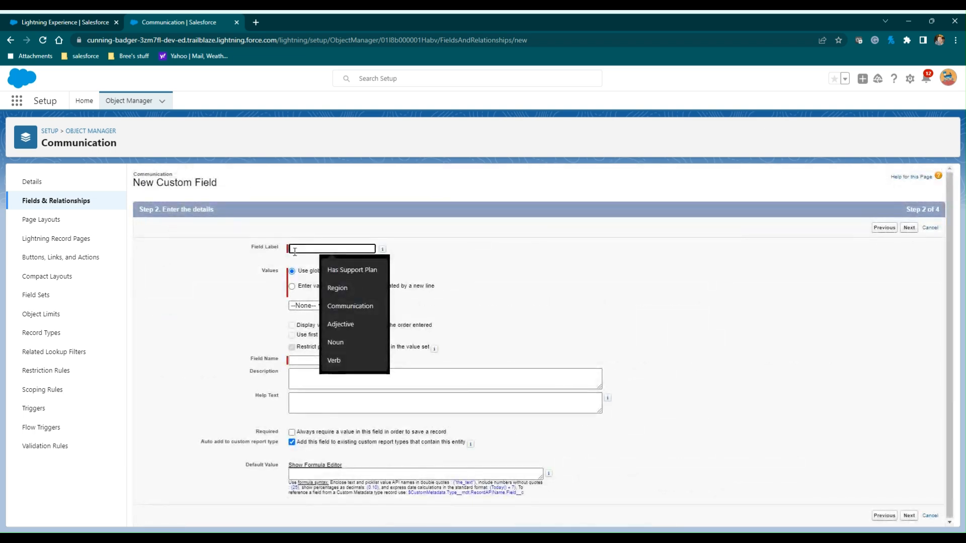
text(Direction)
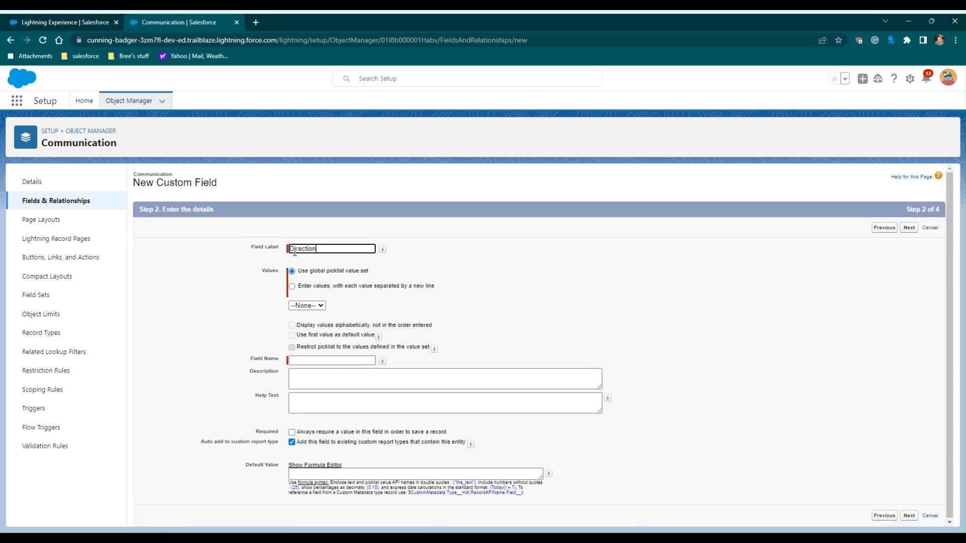
Give the Direction field the values backwards, sideways, north, in endless circles, south, in big figure eights and widdershins, one per line, and make it required
click(293, 289)
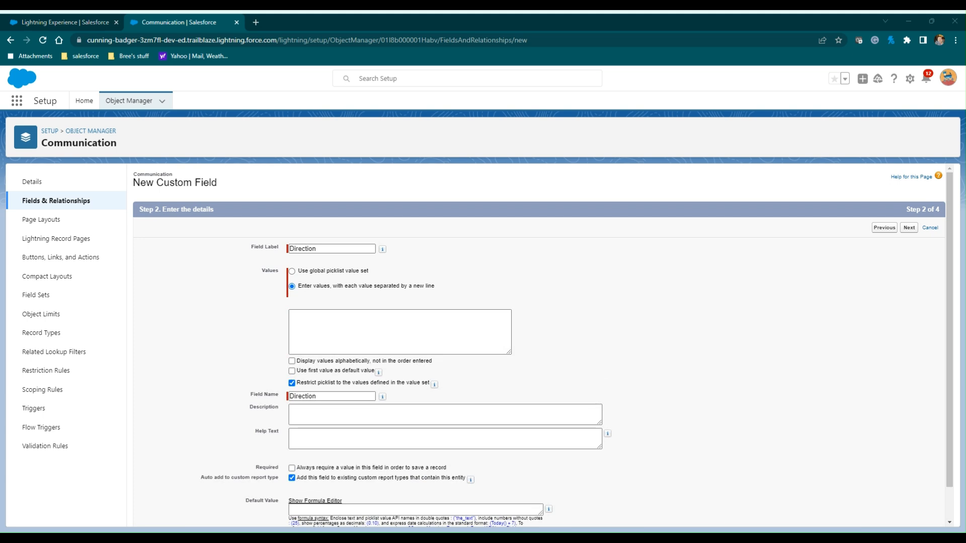
click(295, 322)
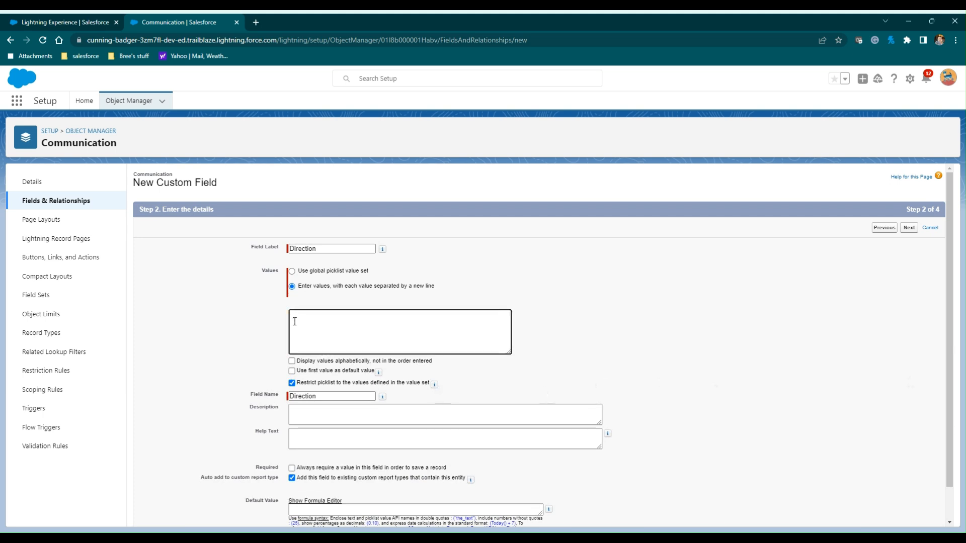
text(backwards sideways north in endless circles south in big figure eights widdershins)
click(292, 469)
scroll(750, 330, down, 2)
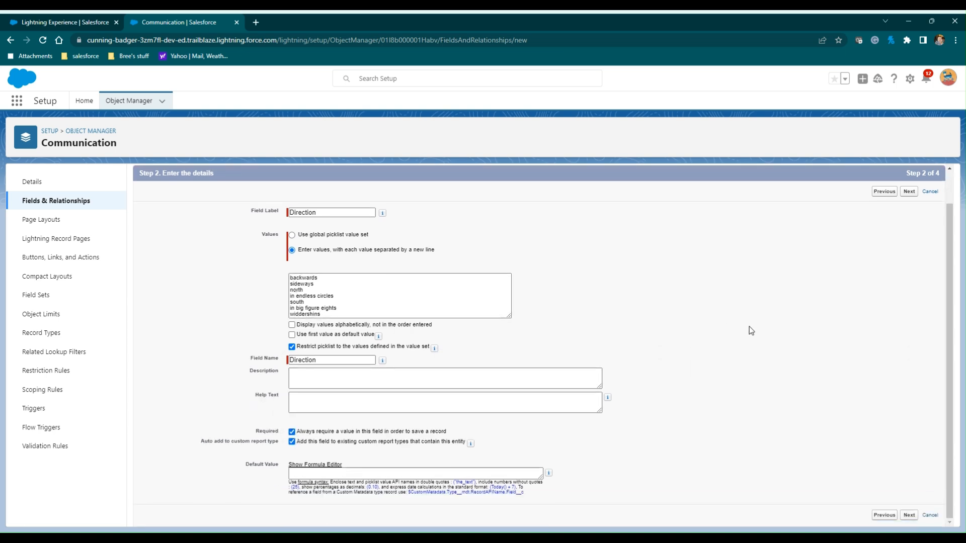
Accept the default field-level security and page layout for Direction and save it as the last custom field
click(909, 191)
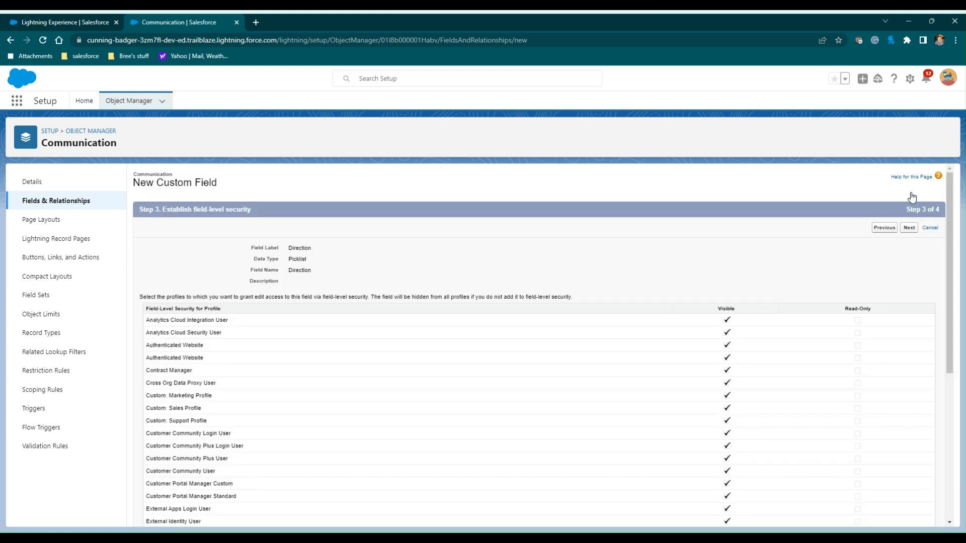
click(908, 227)
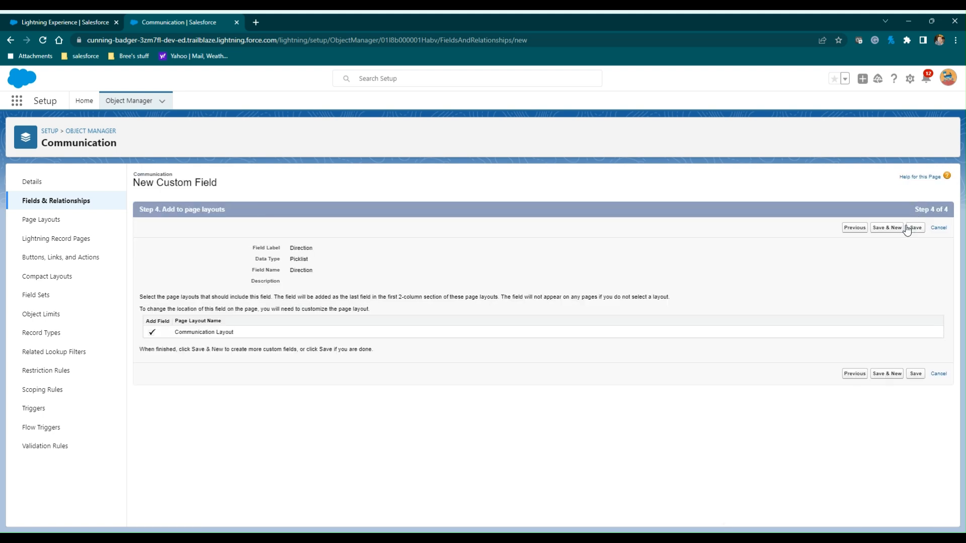
click(915, 227)
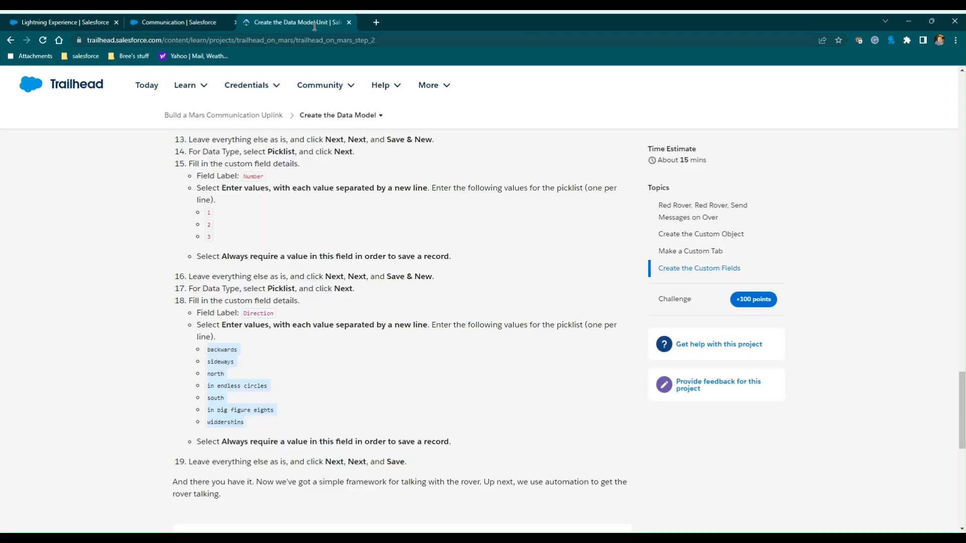
Submit the Create the Data Model step on Trailhead for verification to earn 100 points
mouse_move(336, 104)
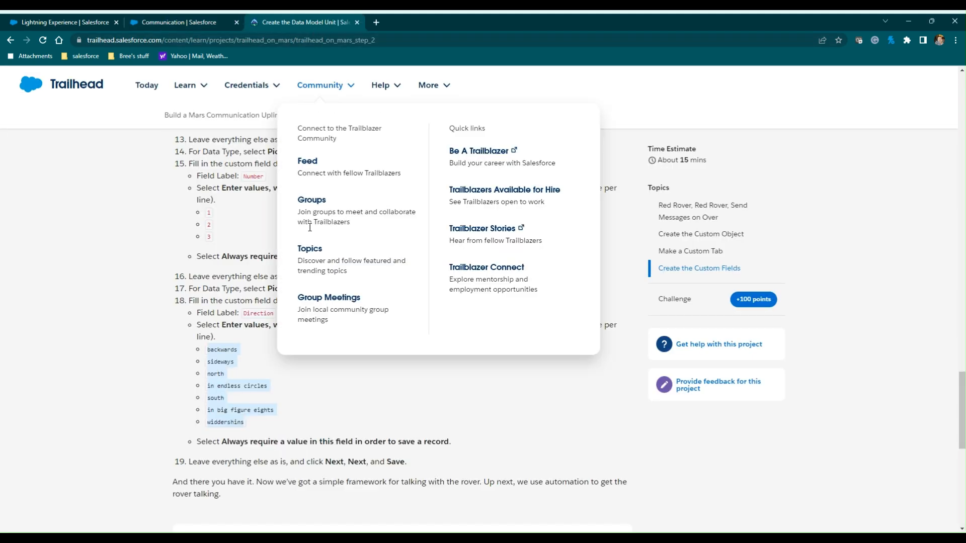
scroll(146, 288, down, 3)
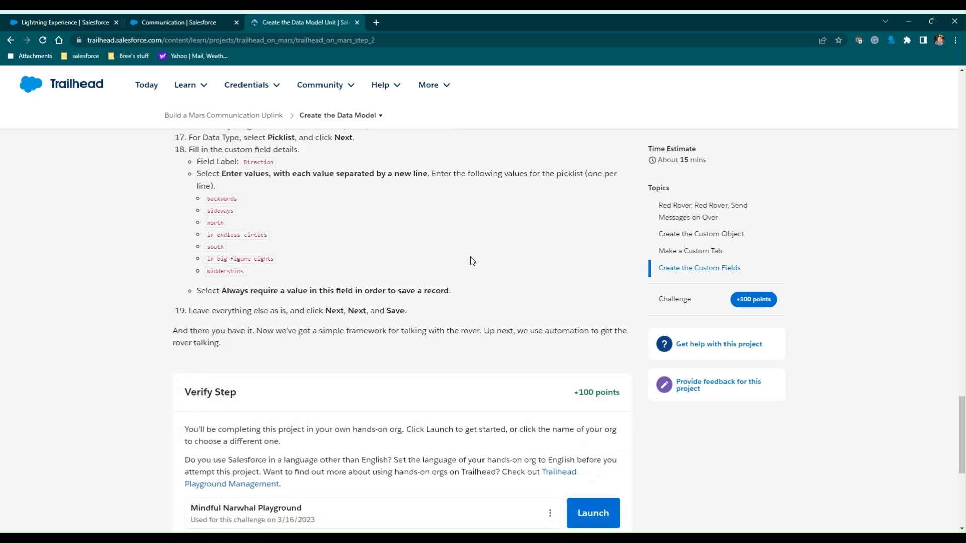
scroll(472, 261, down, 3)
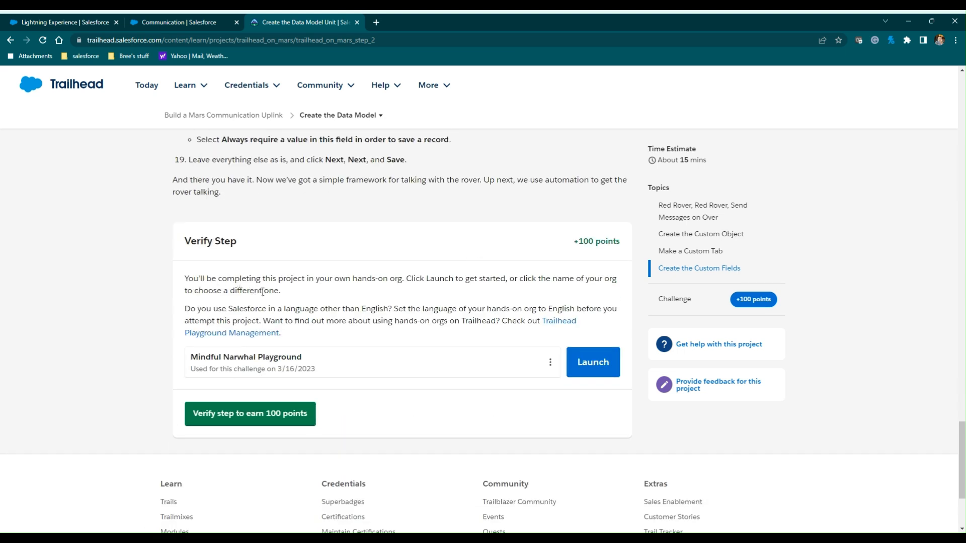
click(251, 416)
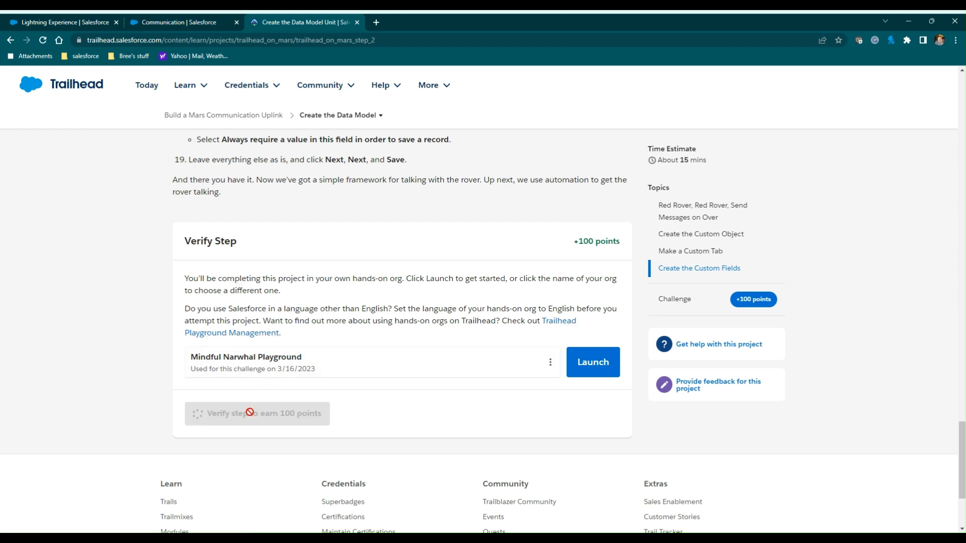